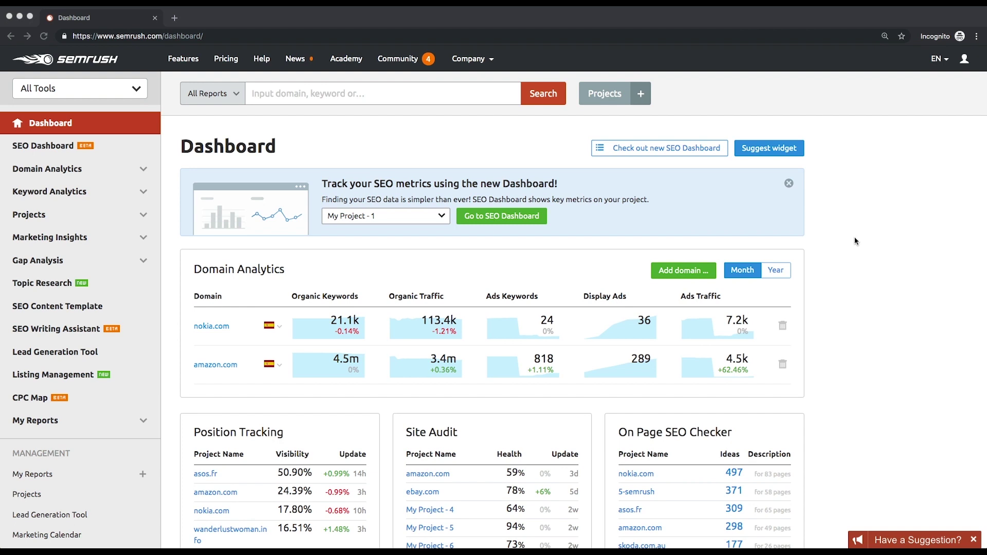
# Step: Run Organic Research on danone.com against the US database
pyautogui.click(104, 178)
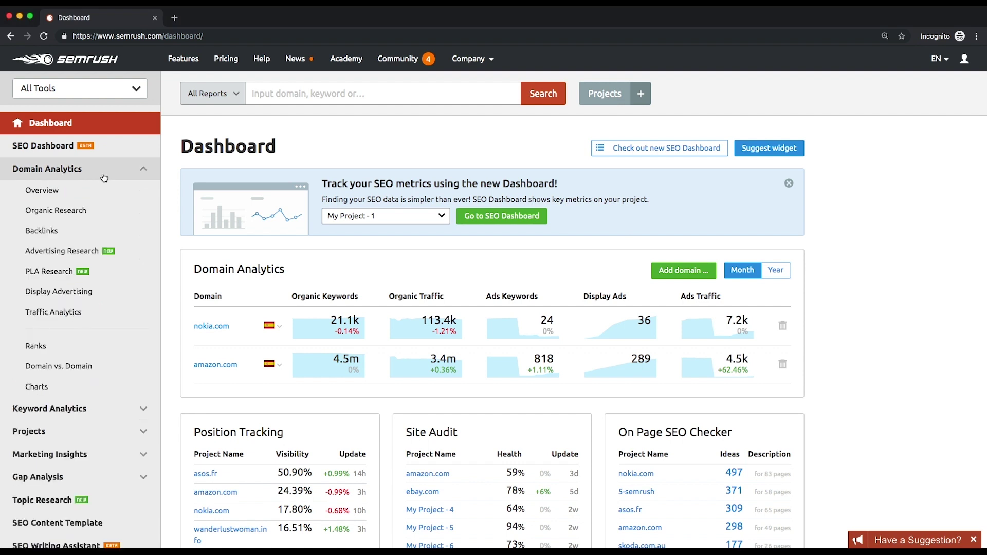
pyautogui.click(88, 213)
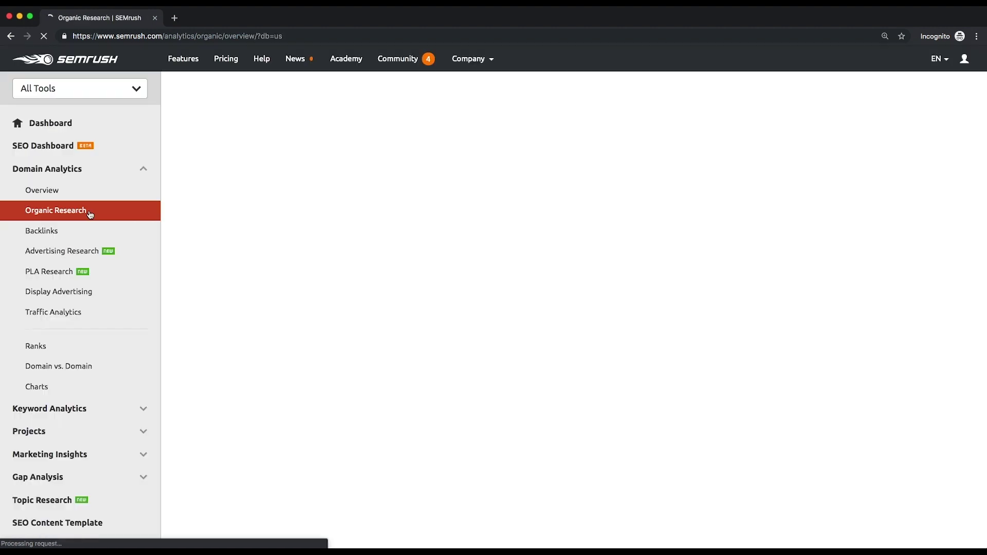
pyautogui.write('danone.com')
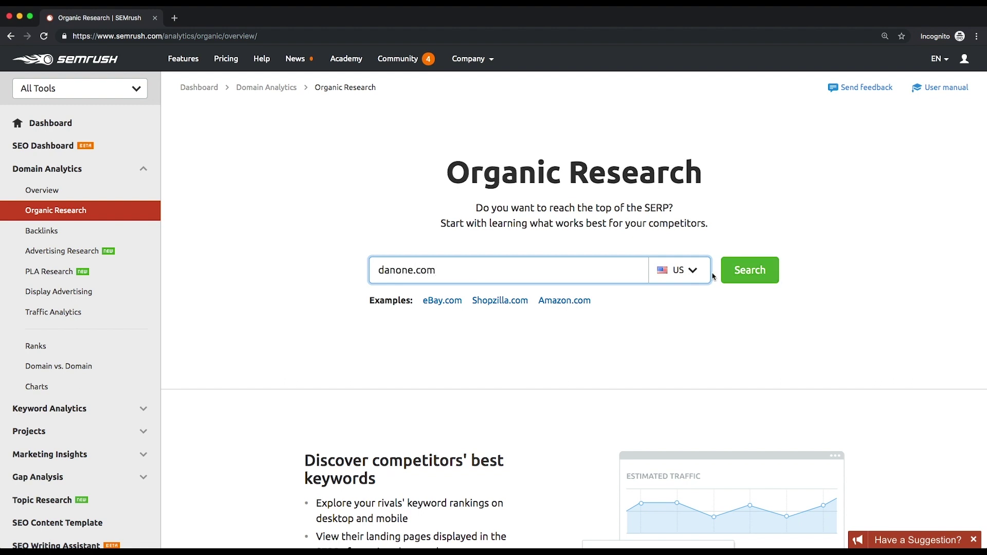
pyautogui.click(700, 272)
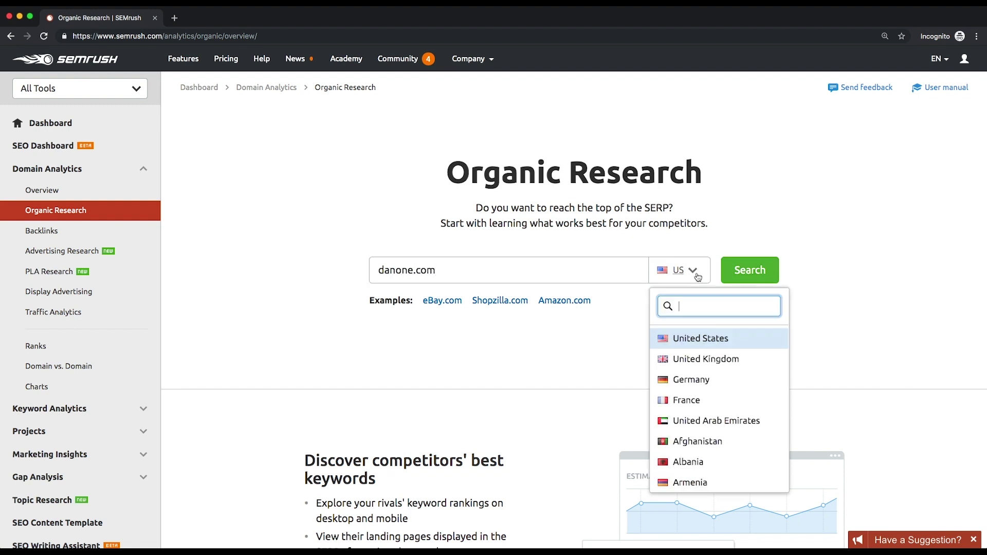
pyautogui.click(749, 270)
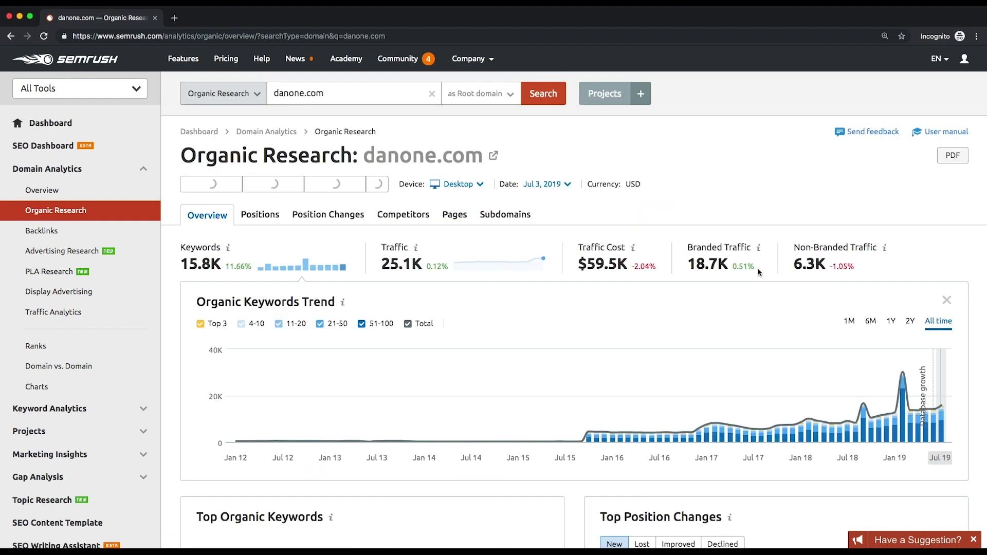
# Step: Switch the overview chart to Estimated Traffic (25.1K) and read the Oct 2015 update notes
pyautogui.scroll(-1, 760, 272)
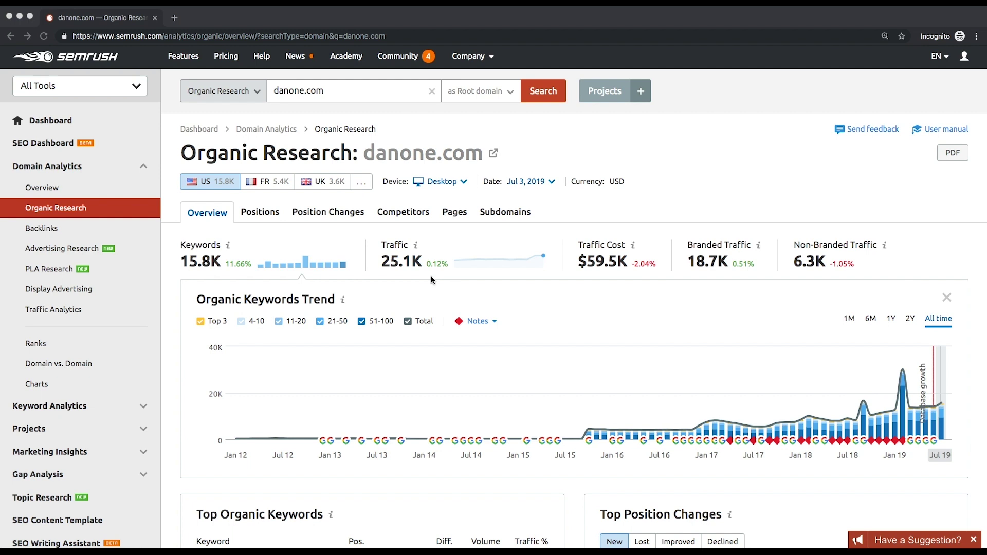
pyautogui.click(478, 265)
pyautogui.click(482, 266)
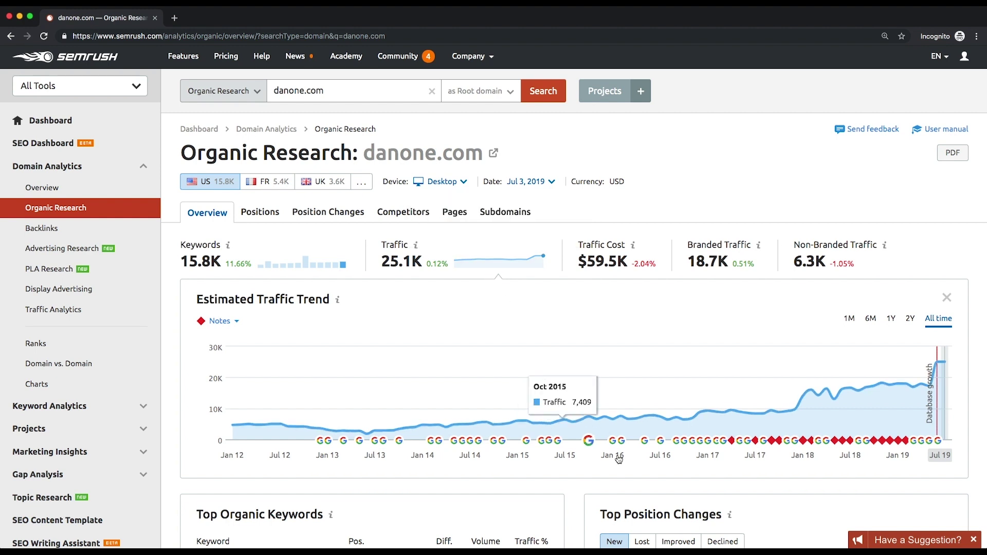
pyautogui.click(589, 442)
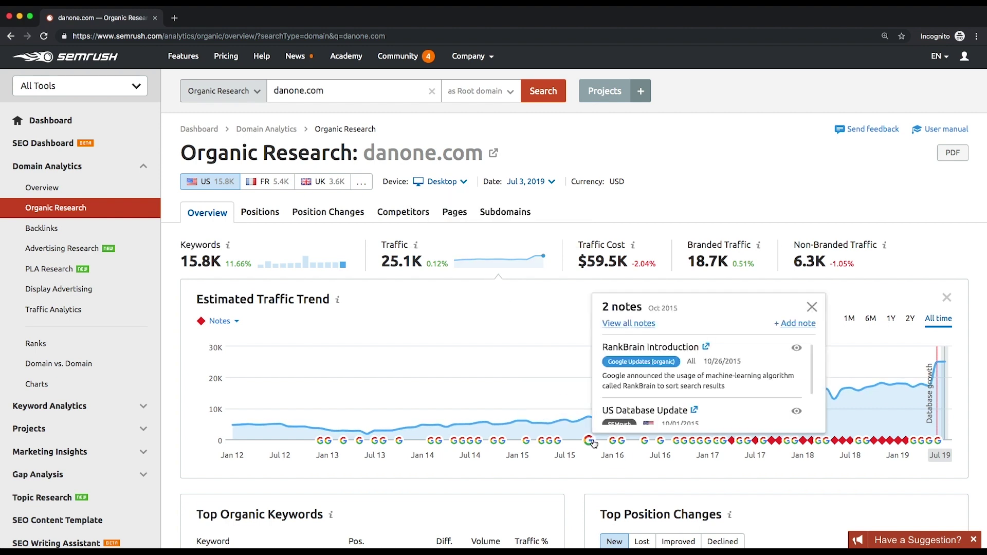
pyautogui.scroll(-2, 649, 379)
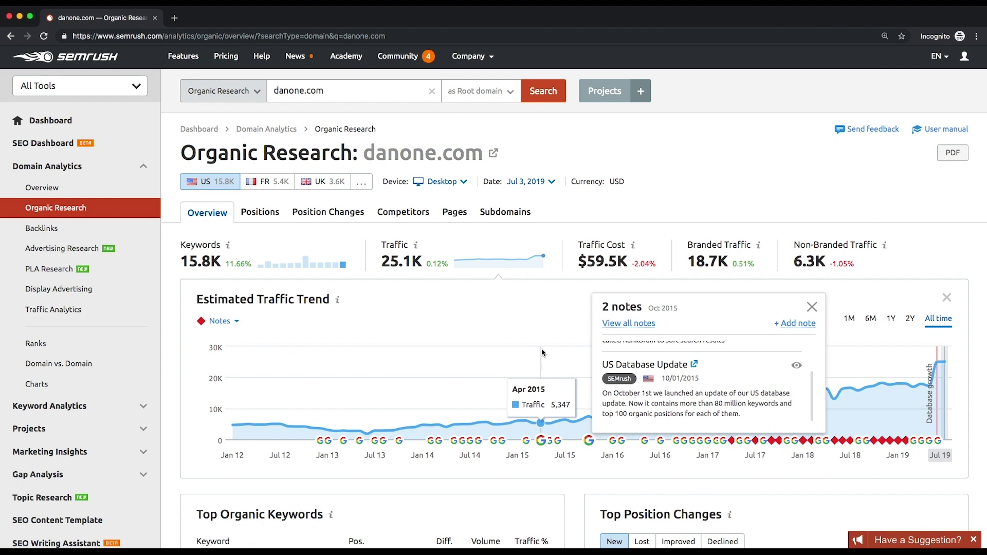
pyautogui.click(560, 319)
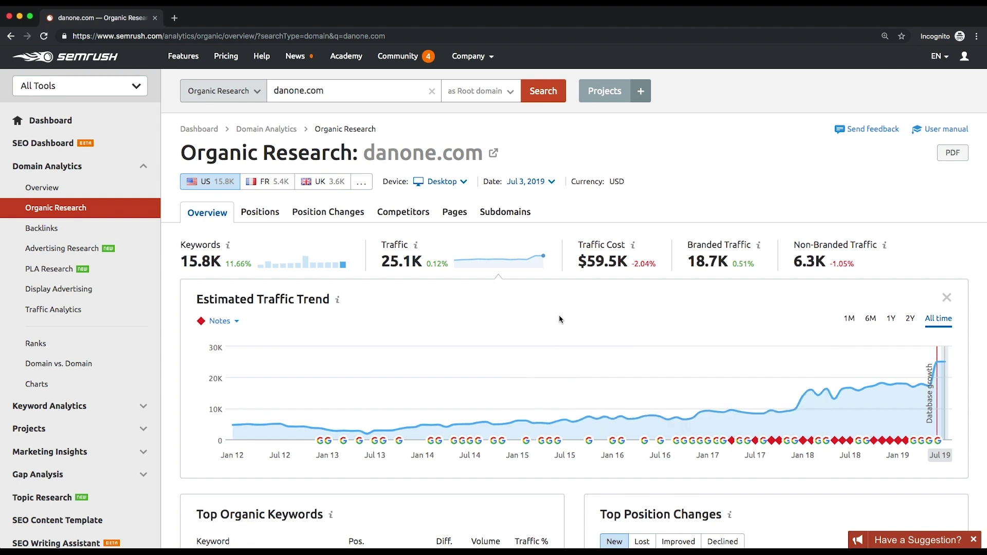
# Step: Scroll through the danone.com overview panels, then open the 15.8K organic keywords Positions report
pyautogui.scroll(-5, 559, 320)
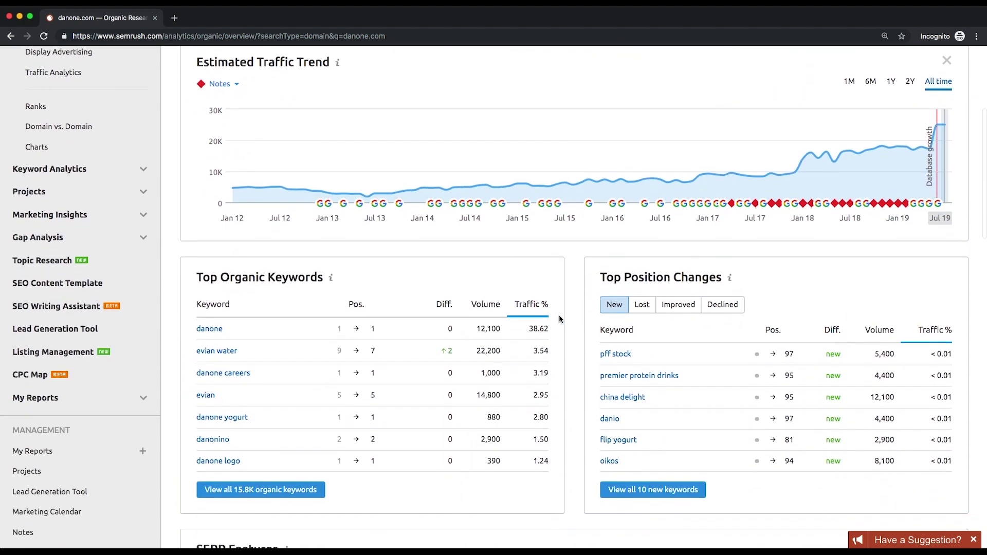
pyautogui.scroll(-3, 559, 318)
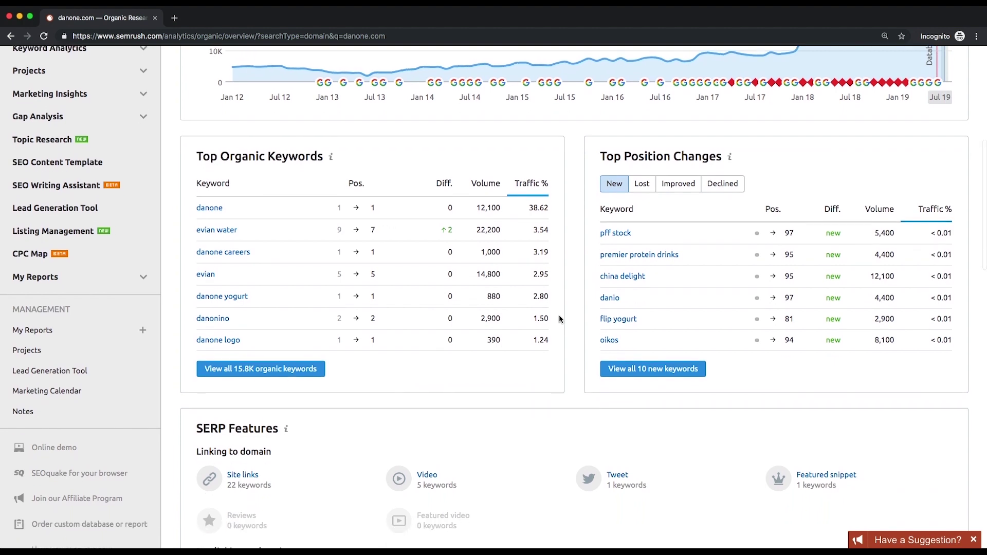
pyautogui.scroll(-3, 560, 319)
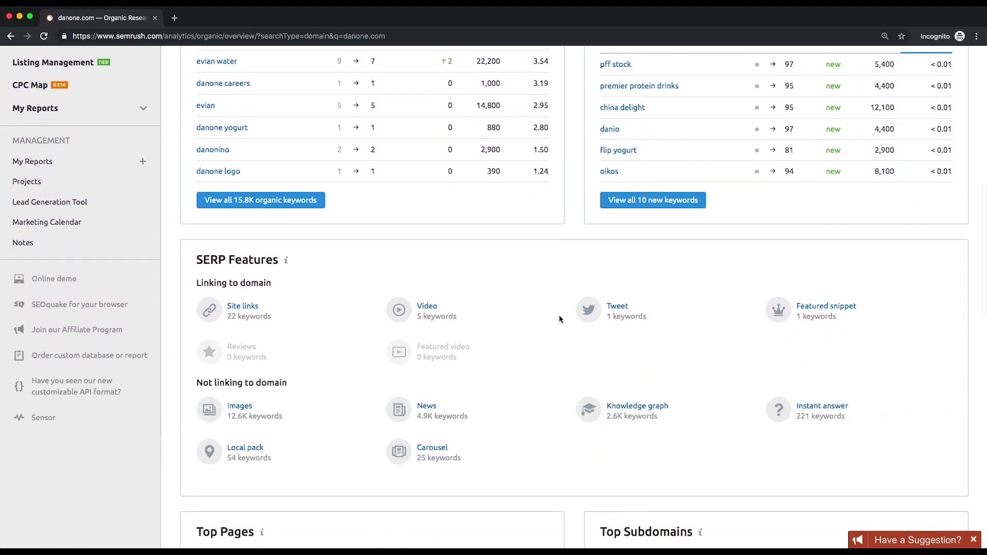
pyautogui.scroll(-5, 560, 319)
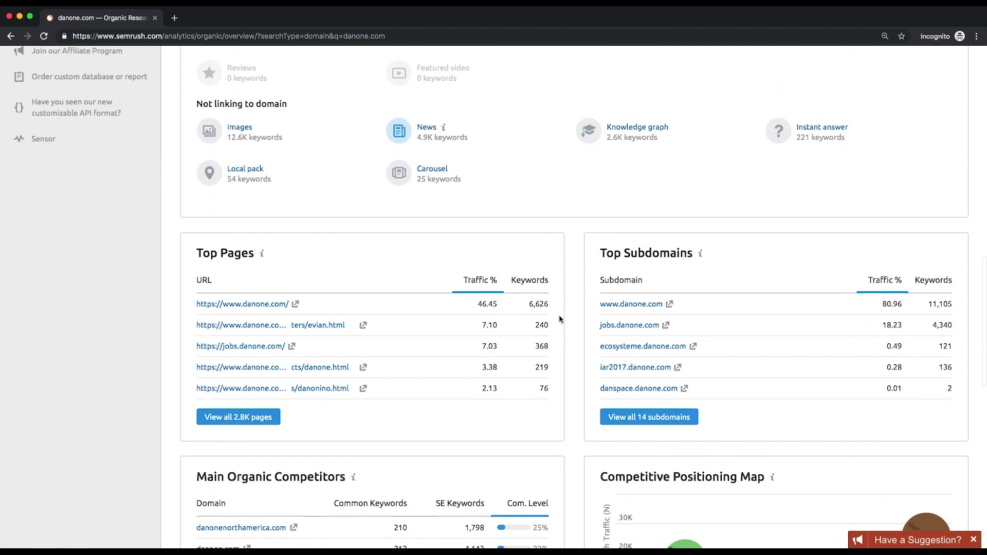
pyautogui.scroll(-3, 559, 318)
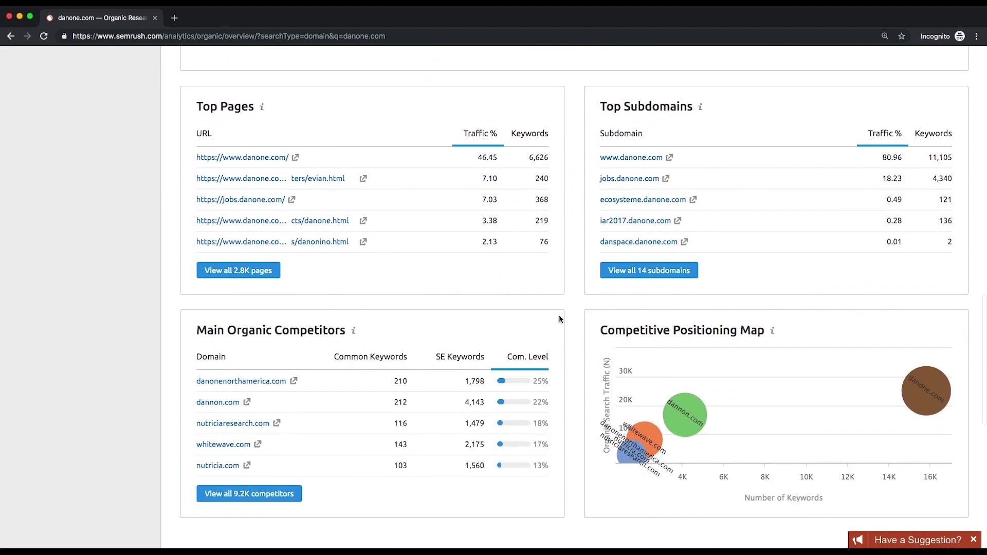
pyautogui.scroll(-2, 559, 319)
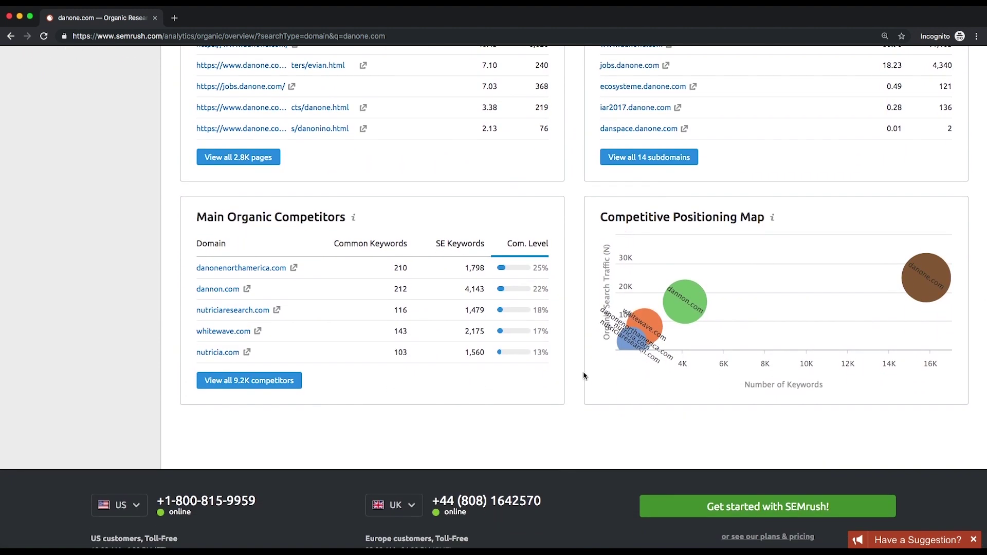
pyautogui.scroll(3, 584, 376)
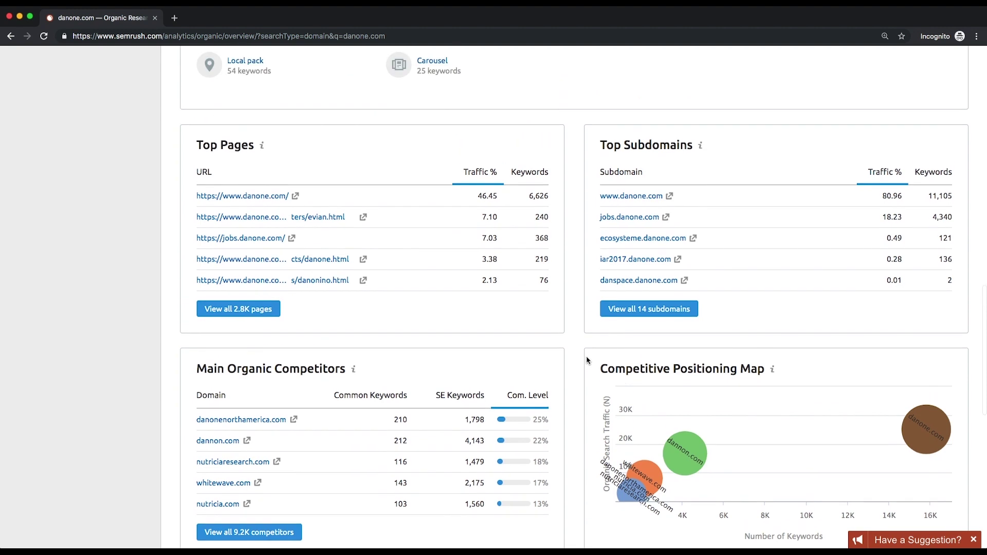
pyautogui.scroll(6, 586, 355)
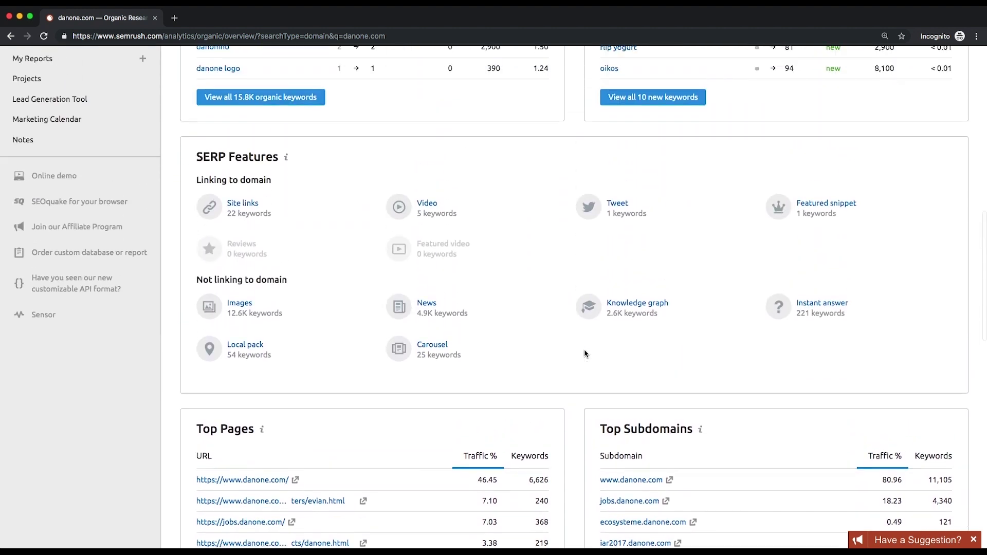
pyautogui.scroll(5, 586, 354)
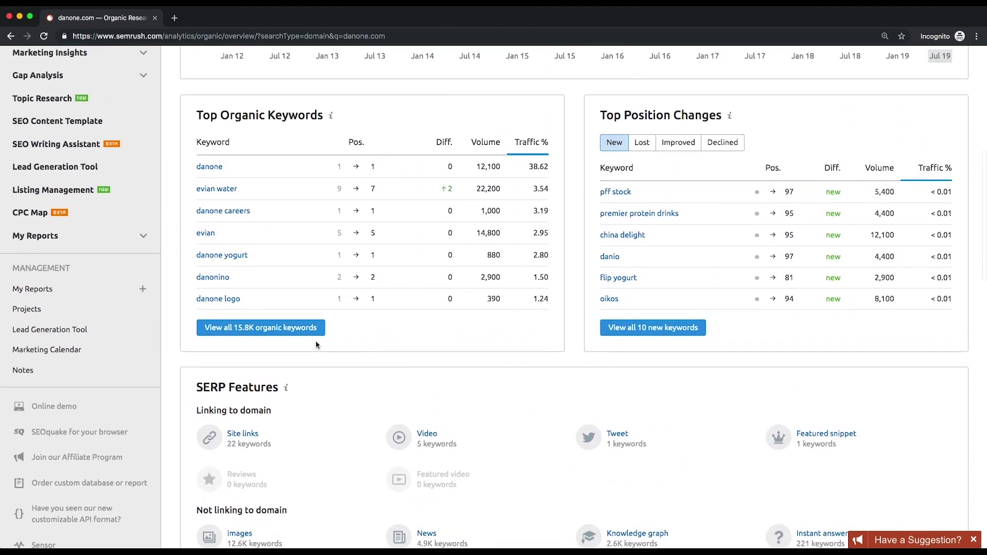
pyautogui.click(319, 329)
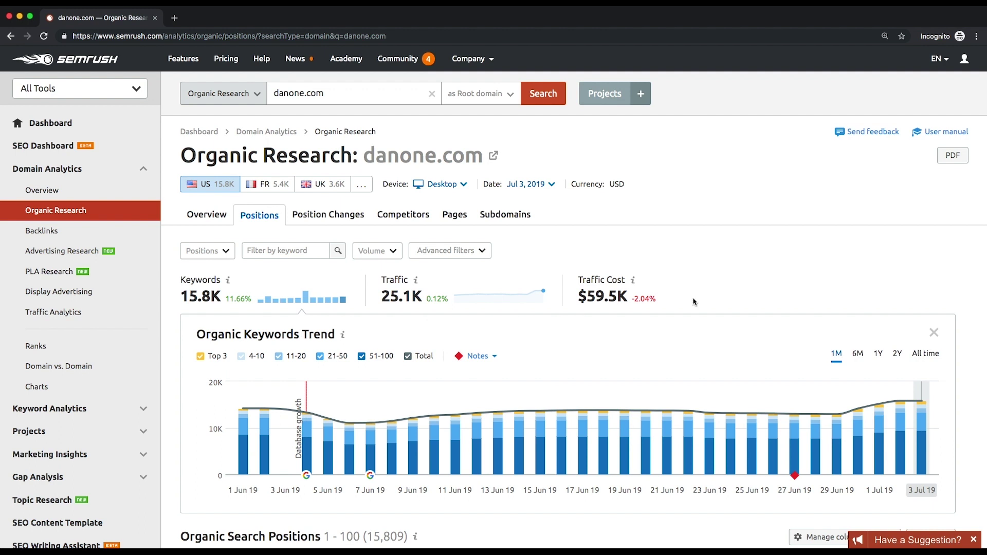
pyautogui.scroll(-2, 693, 302)
pyautogui.scroll(-3, 693, 302)
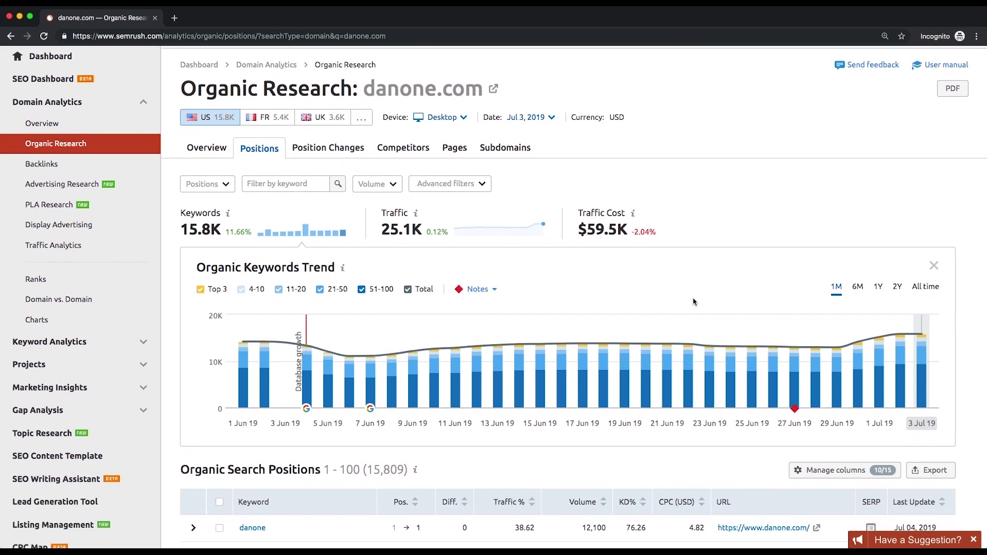
pyautogui.scroll(-3, 693, 302)
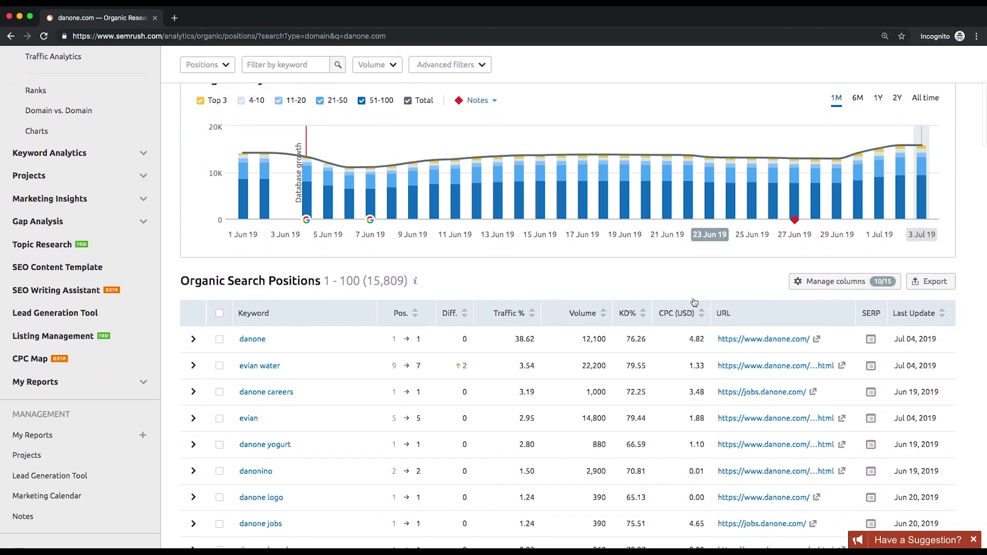
pyautogui.scroll(-1, 693, 302)
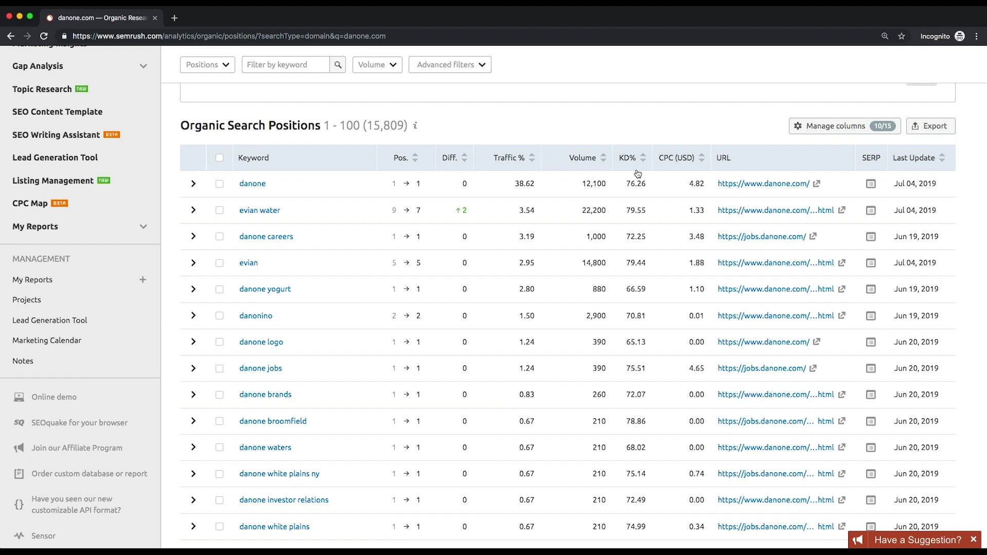
pyautogui.scroll(1, 637, 173)
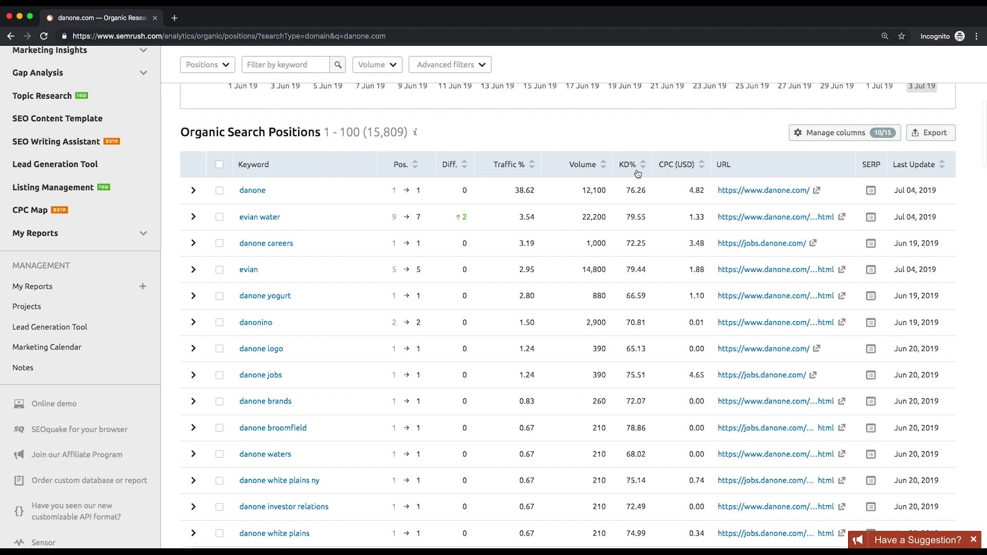
pyautogui.scroll(3, 638, 173)
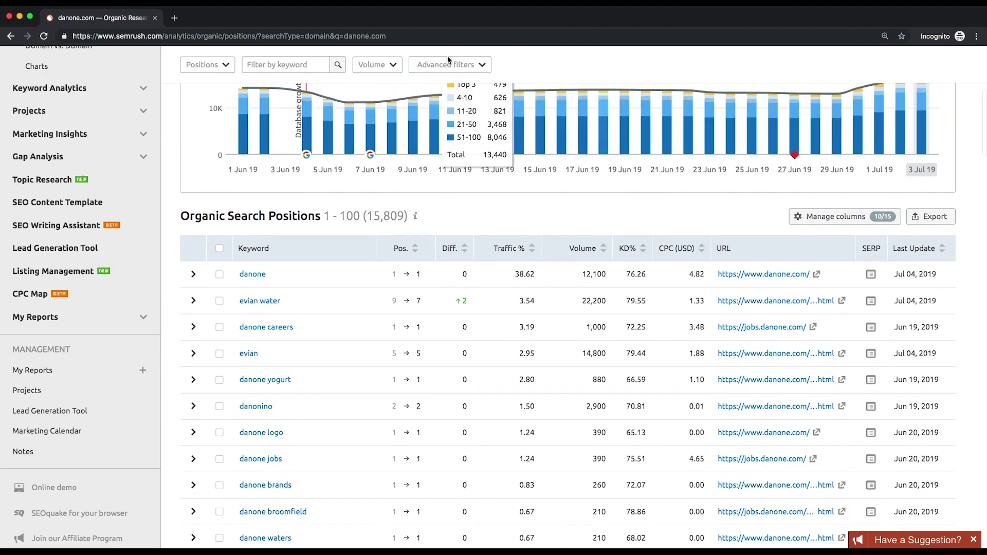
pyautogui.click(449, 64)
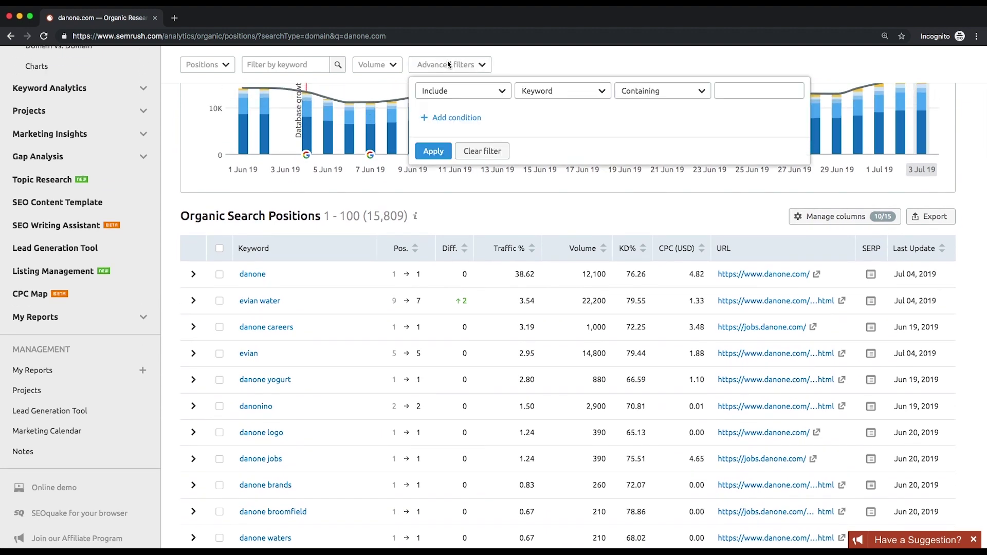
pyautogui.click(453, 117)
pyautogui.click(566, 122)
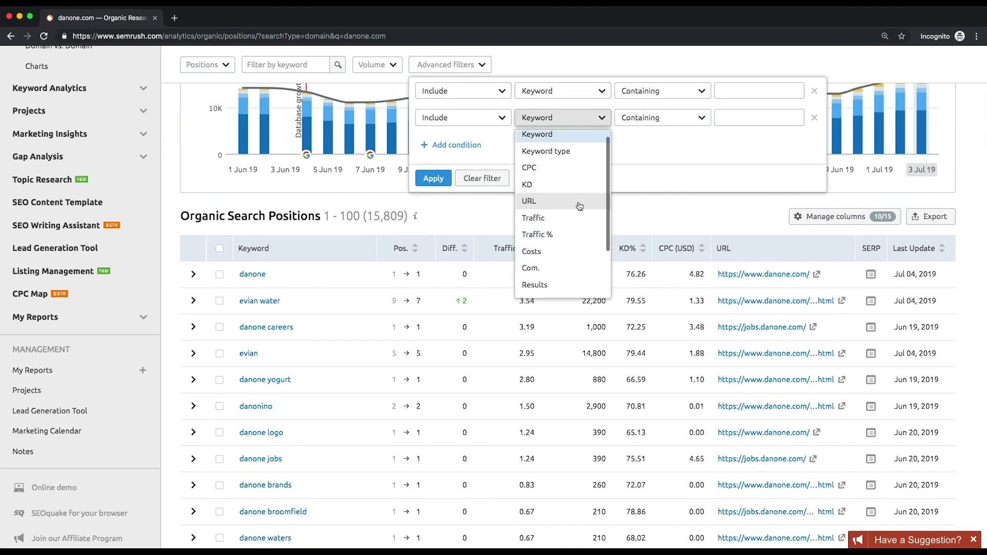
pyautogui.scroll(-2, 545, 195)
pyautogui.click(671, 205)
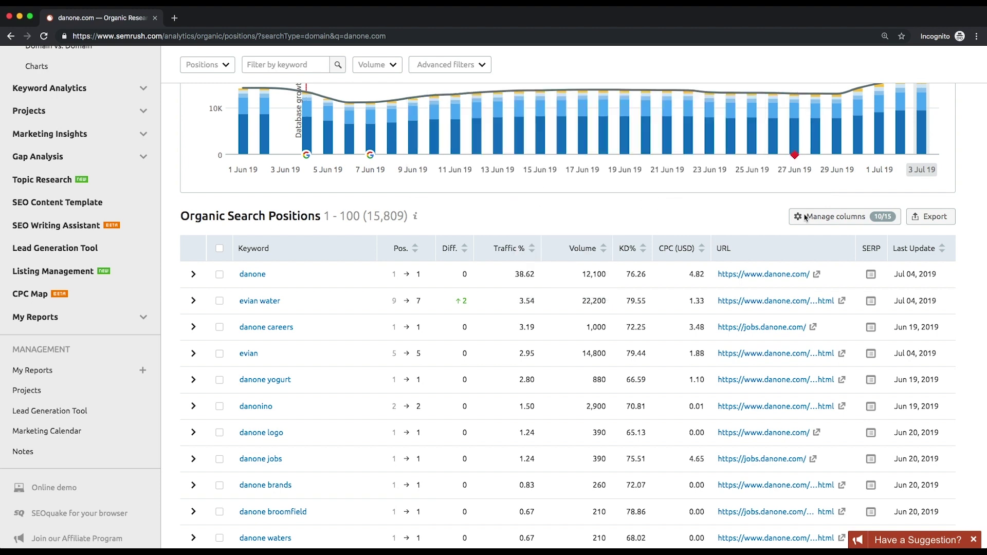
pyautogui.click(834, 216)
pyautogui.scroll(-1, 828, 278)
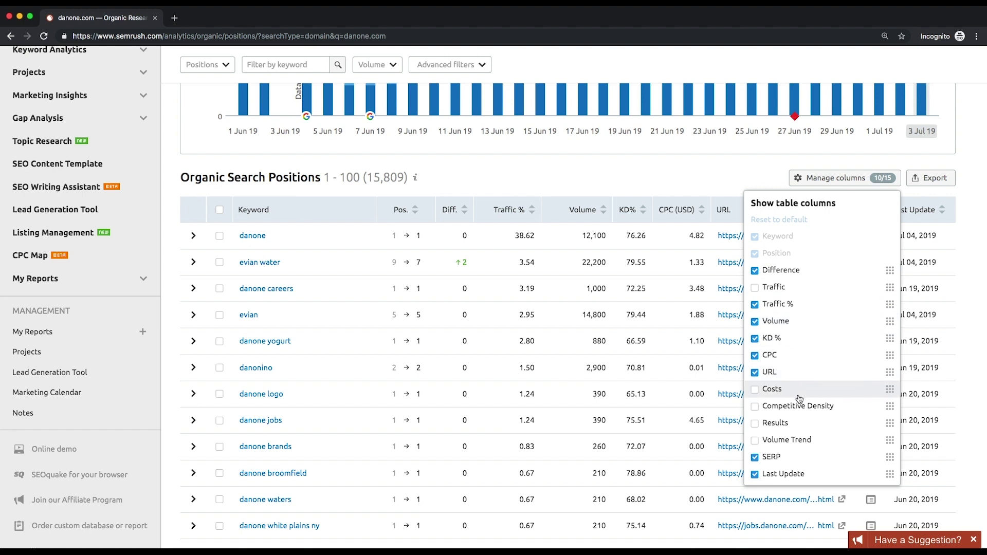
pyautogui.scroll(-1, 696, 178)
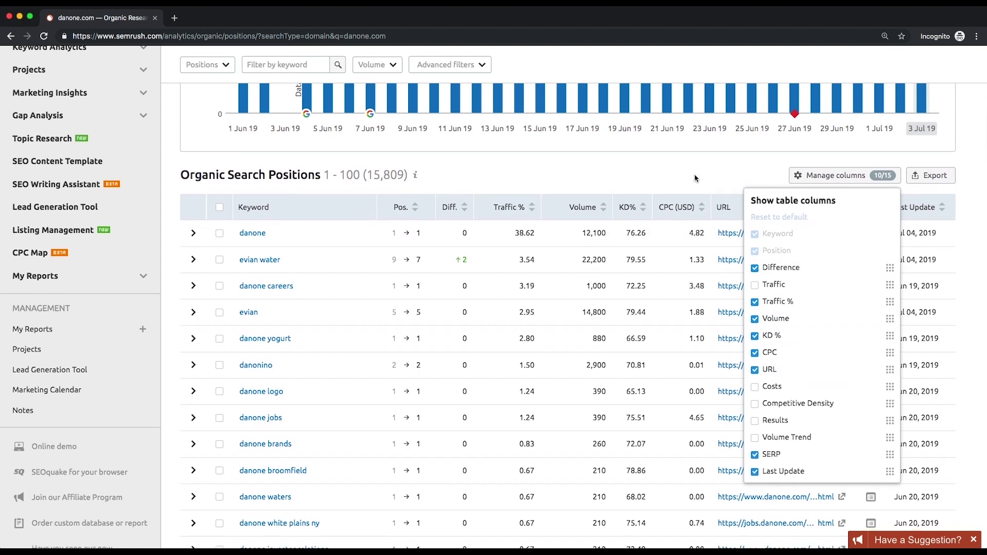
pyautogui.scroll(1, 695, 178)
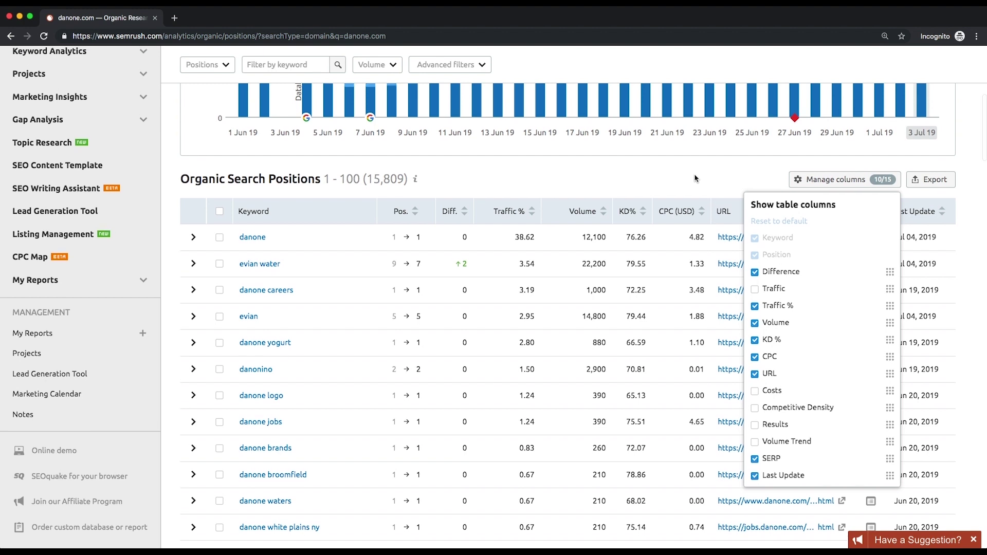
pyautogui.click(695, 178)
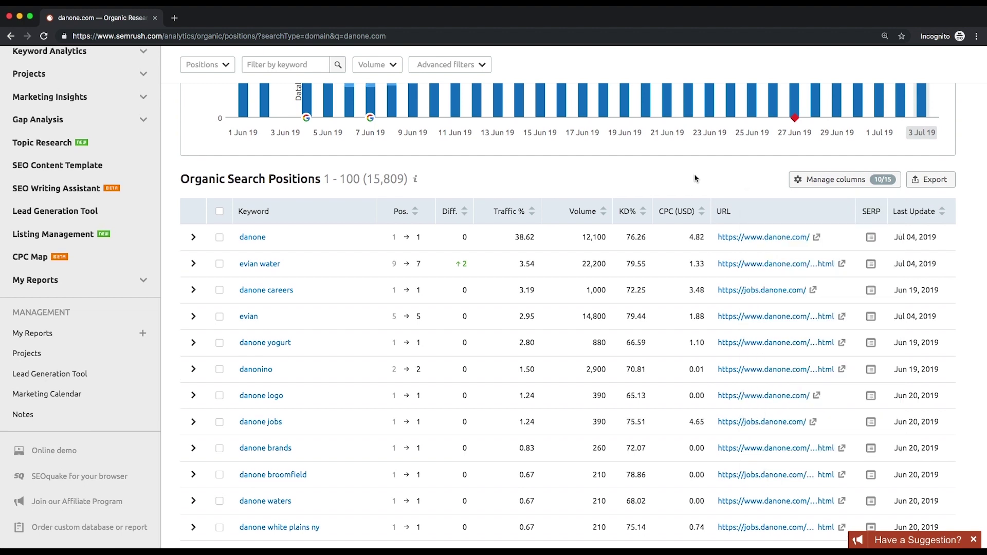
pyautogui.scroll(5, 552, 193)
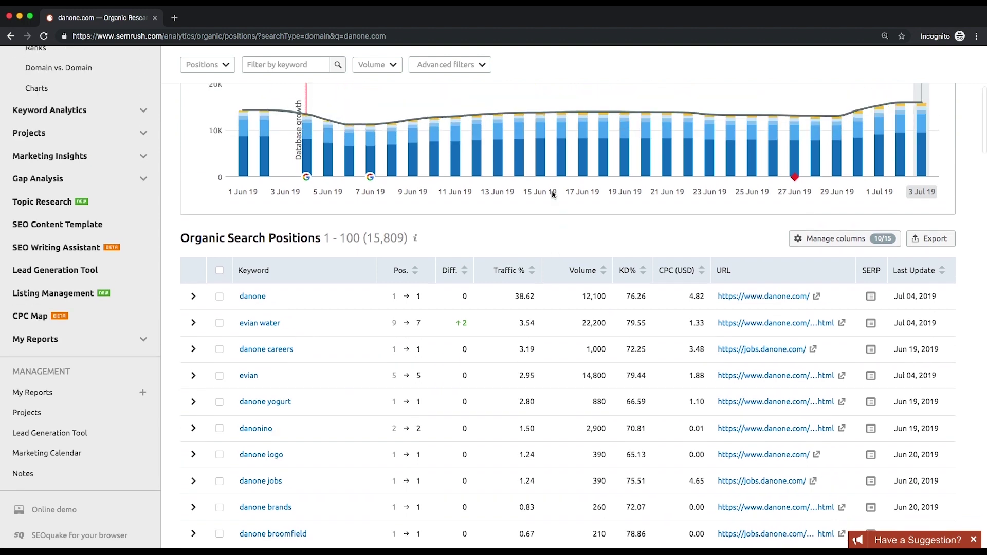
pyautogui.scroll(1, 552, 197)
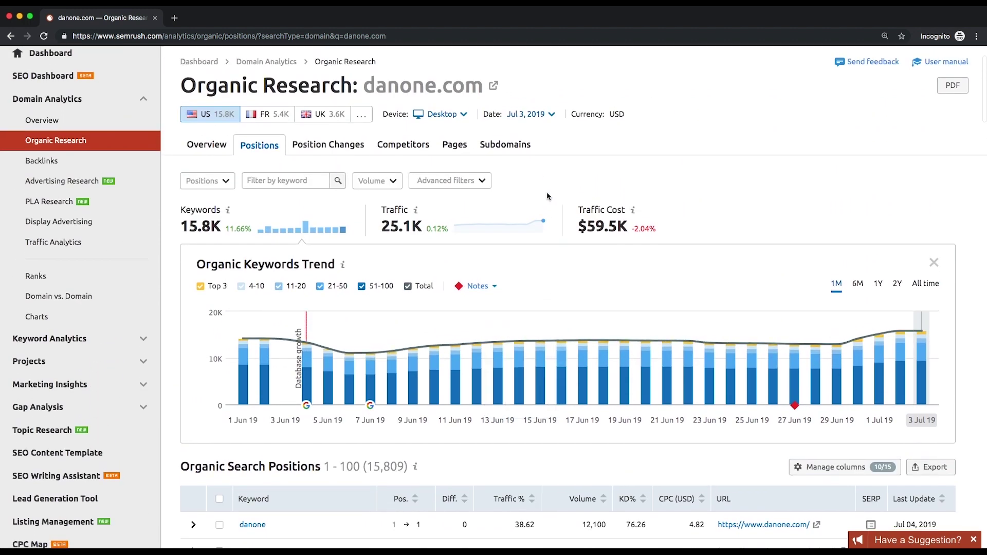
# Step: Review danone.com's Position Changes: 71 changes, with 10 new, 22 improved, 22 declined and 17 lost
pyautogui.click(347, 146)
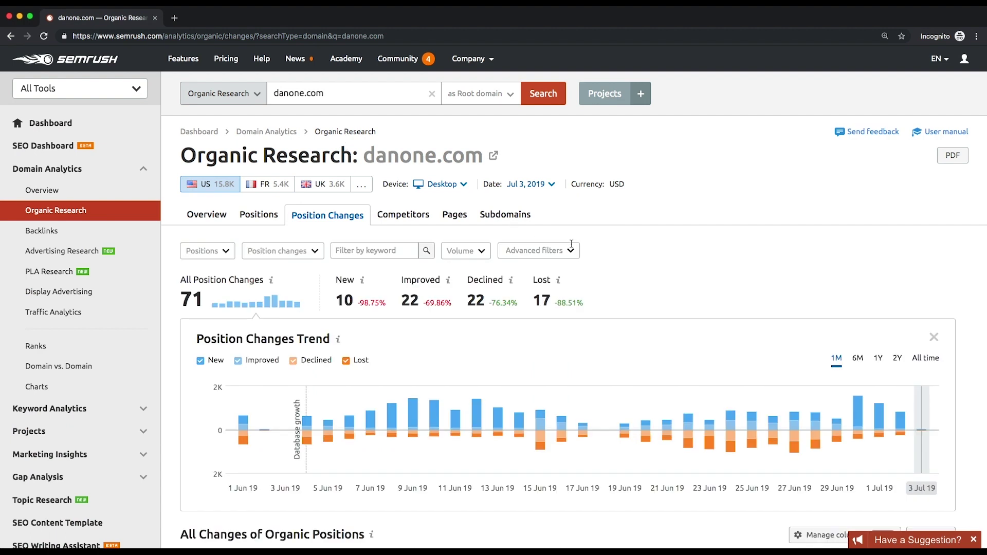
pyautogui.scroll(-2, 662, 275)
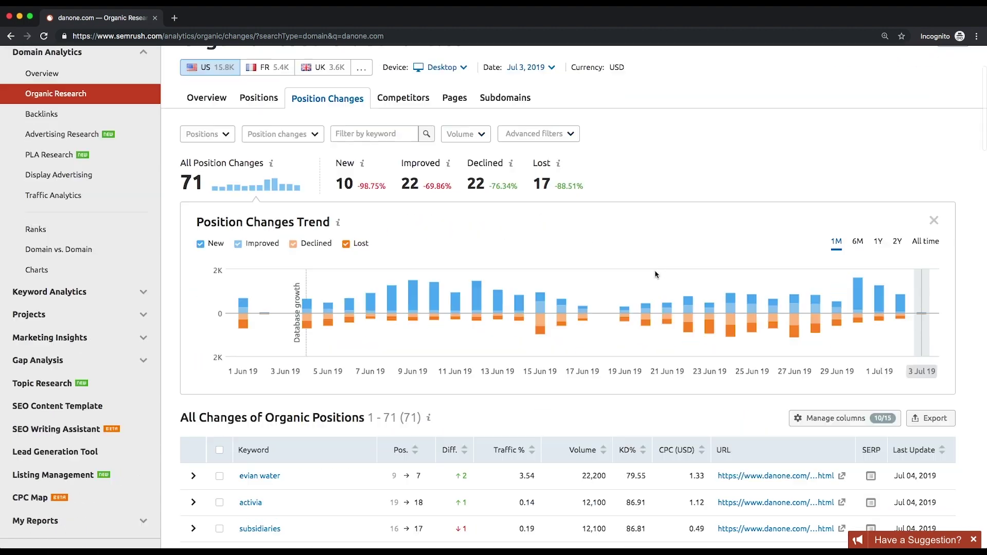
pyautogui.scroll(-5, 620, 264)
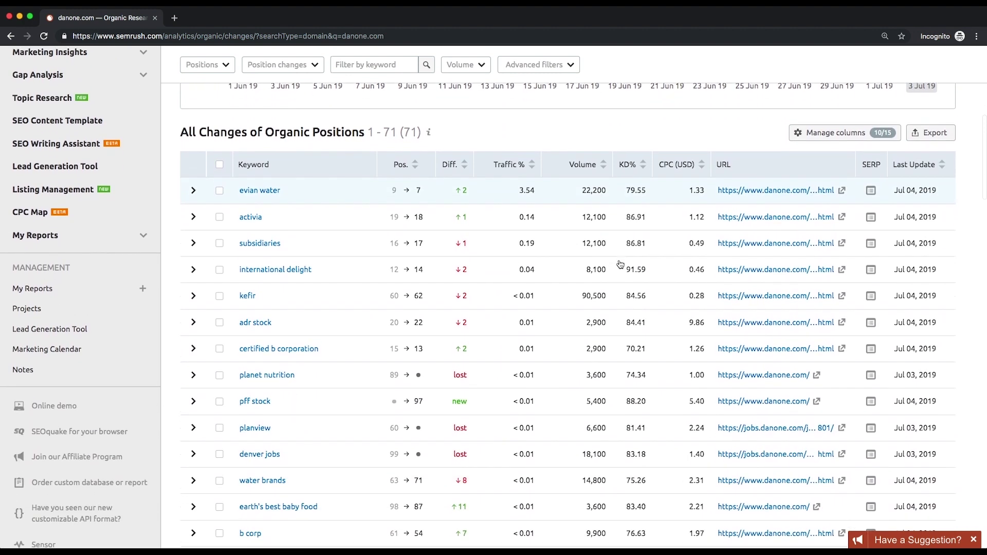
pyautogui.scroll(-1, 621, 264)
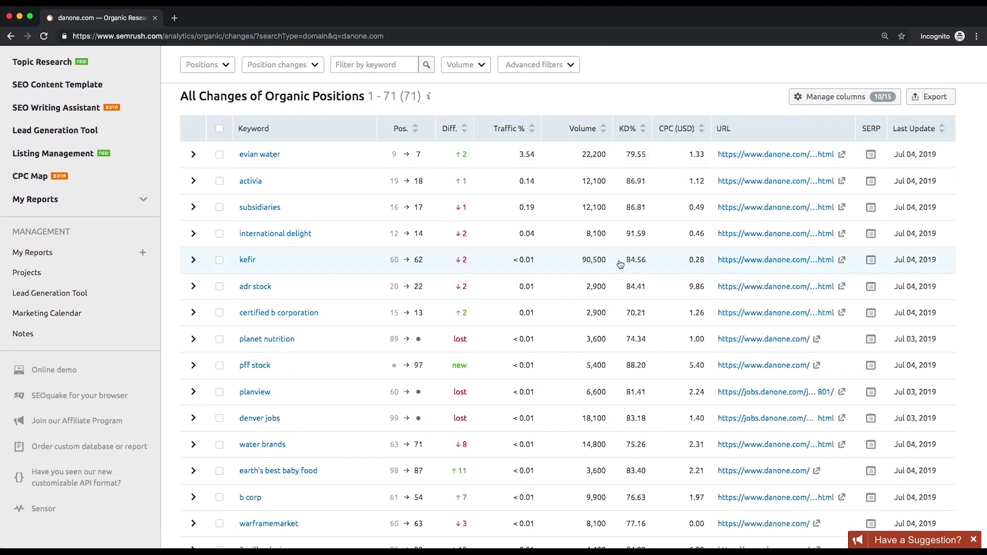
pyautogui.scroll(5, 620, 264)
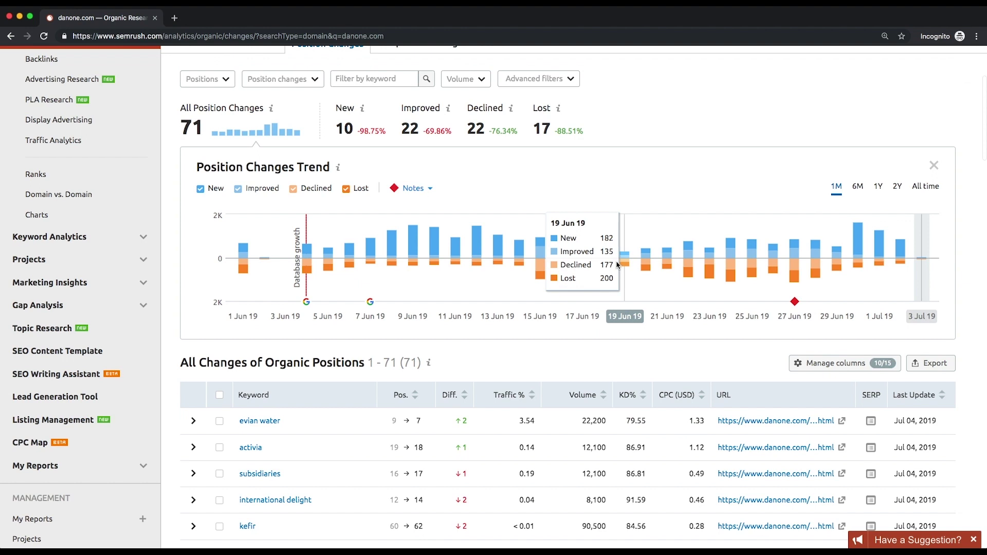
pyautogui.scroll(2, 545, 203)
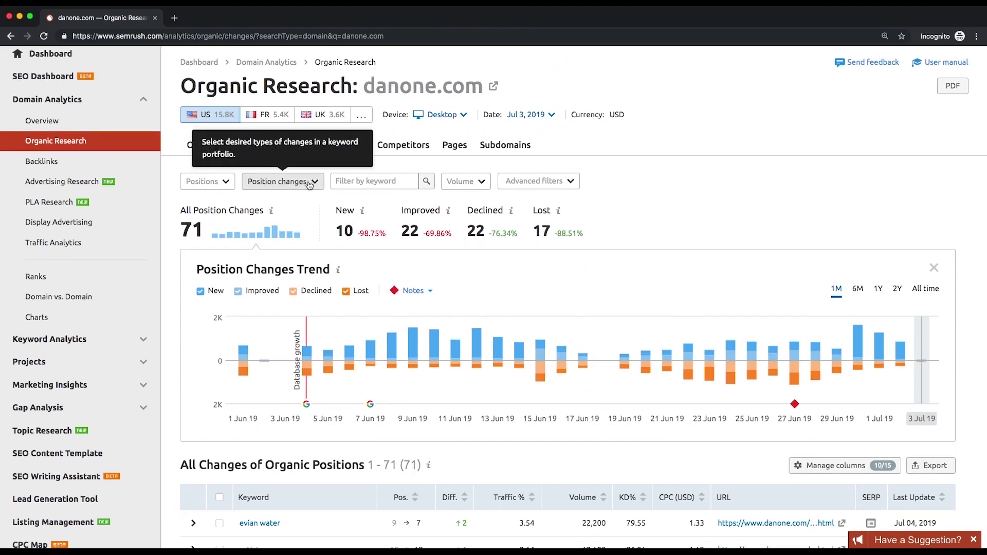
# Step: Filter position changes to Improved for 28 Jun 2019, listing 437 keywords
pyautogui.click(309, 183)
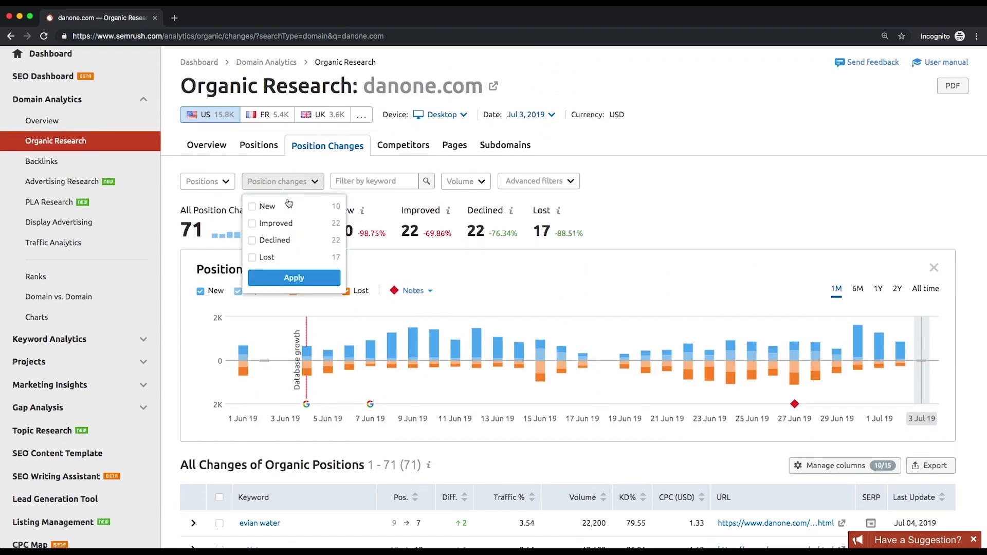
pyautogui.click(286, 279)
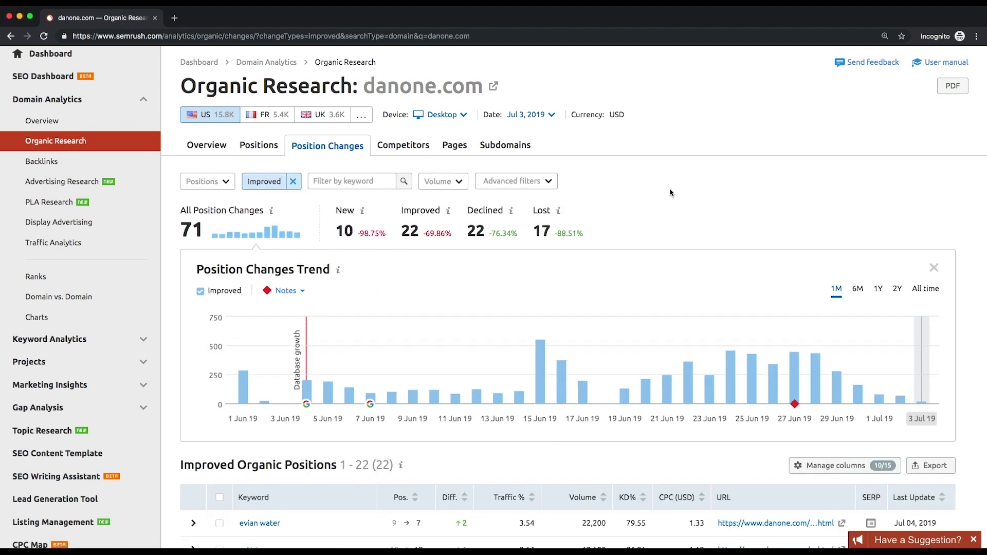
pyautogui.scroll(-3, 671, 193)
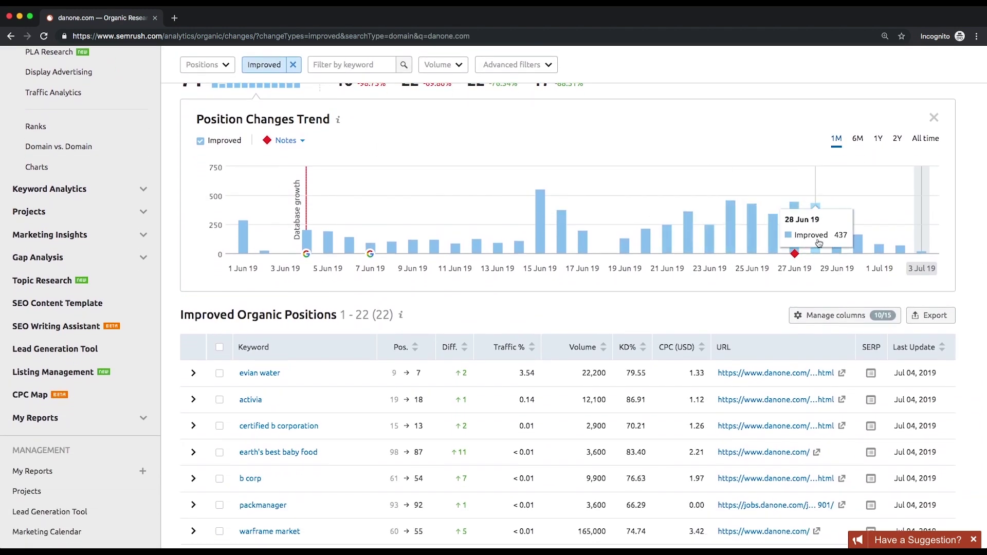
pyautogui.click(818, 242)
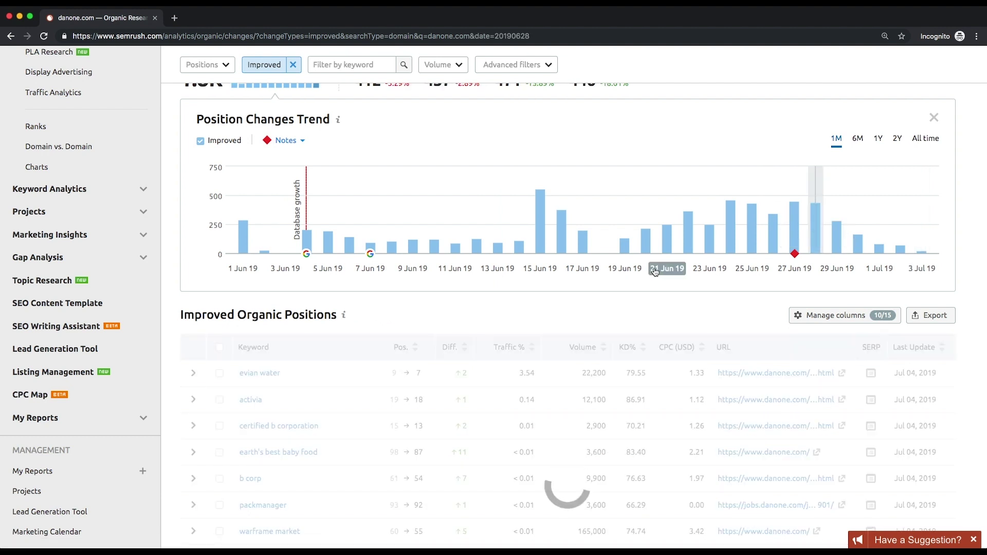
pyautogui.scroll(-4, 652, 295)
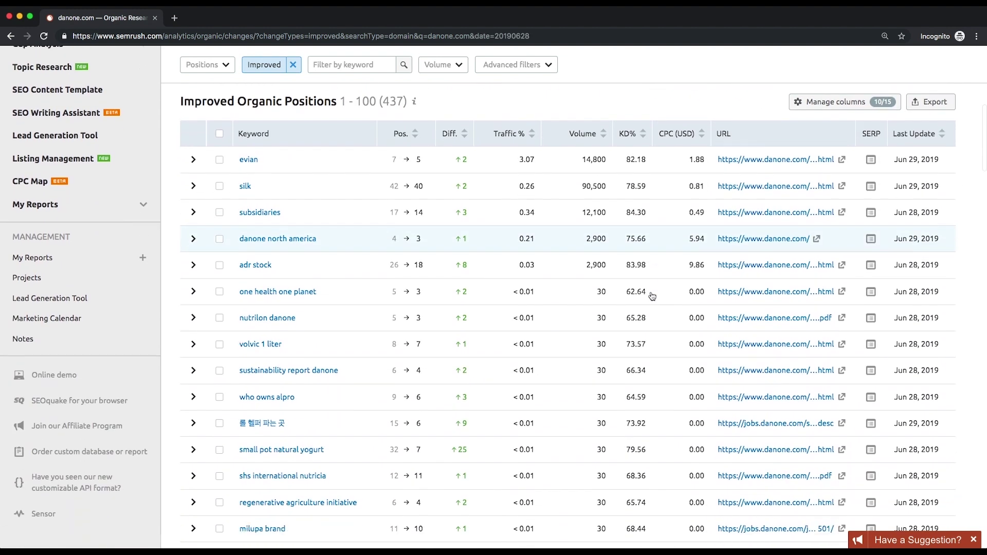
pyautogui.scroll(7, 652, 296)
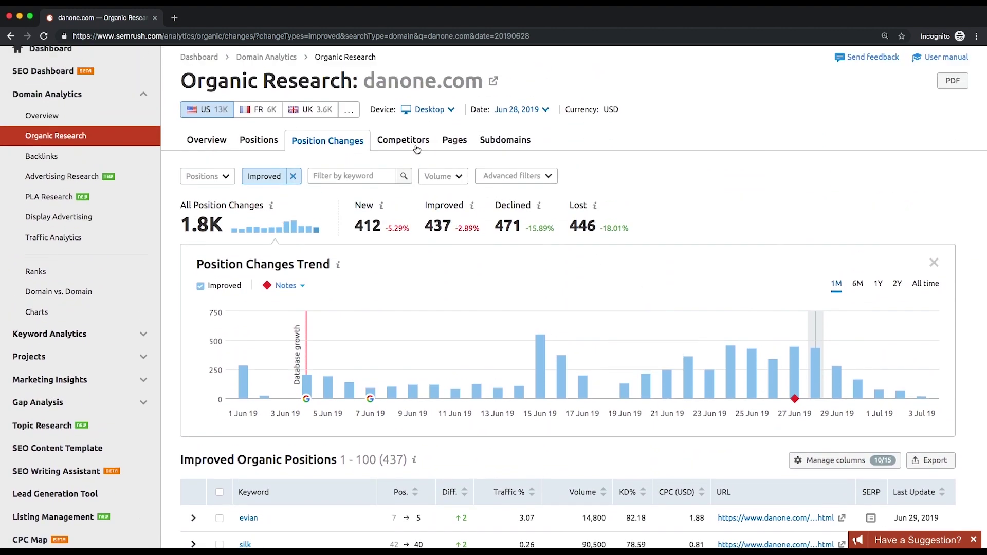
# Step: Open the Competitors report for danone.com and scroll through its competitor list
pyautogui.click(409, 144)
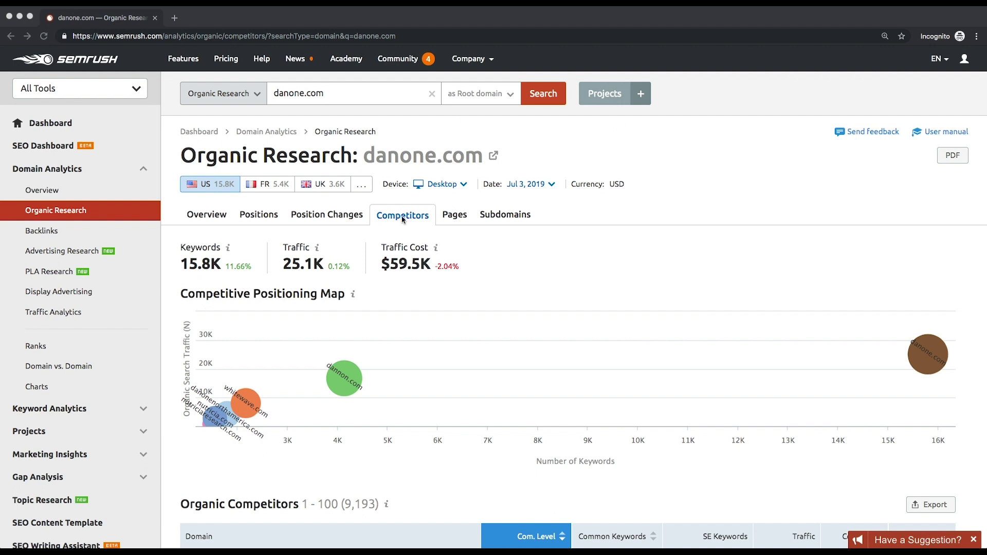
pyautogui.scroll(-4, 405, 219)
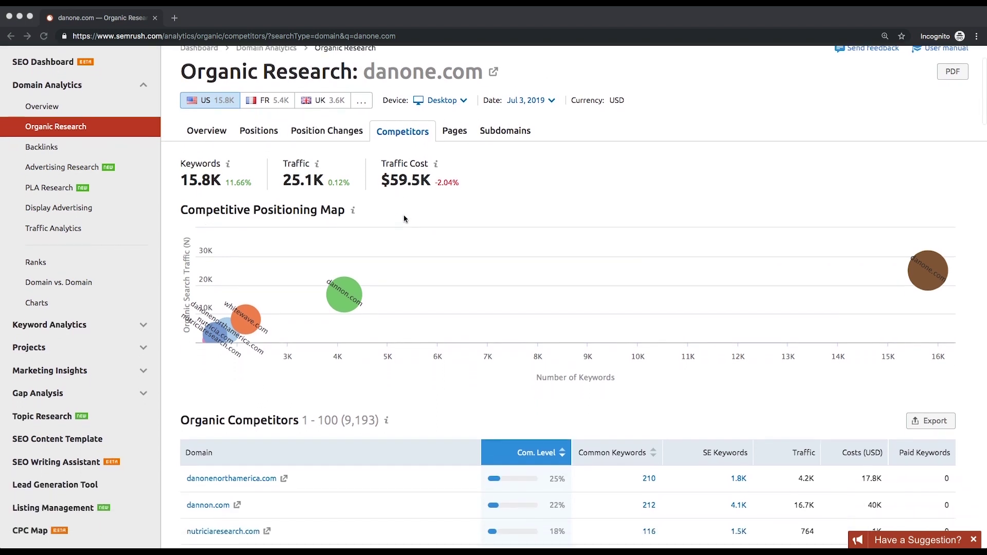
pyautogui.scroll(-4, 567, 323)
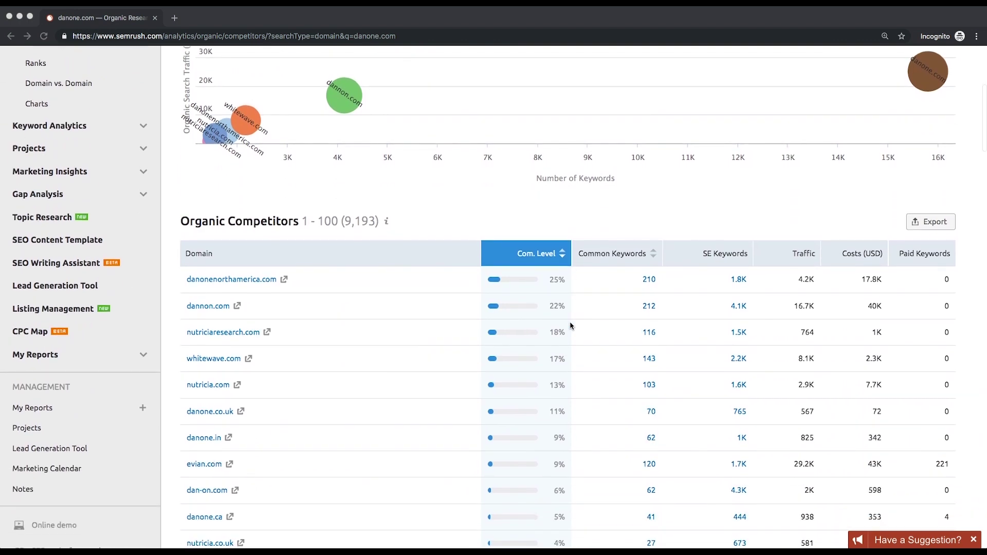
pyautogui.scroll(-2, 570, 325)
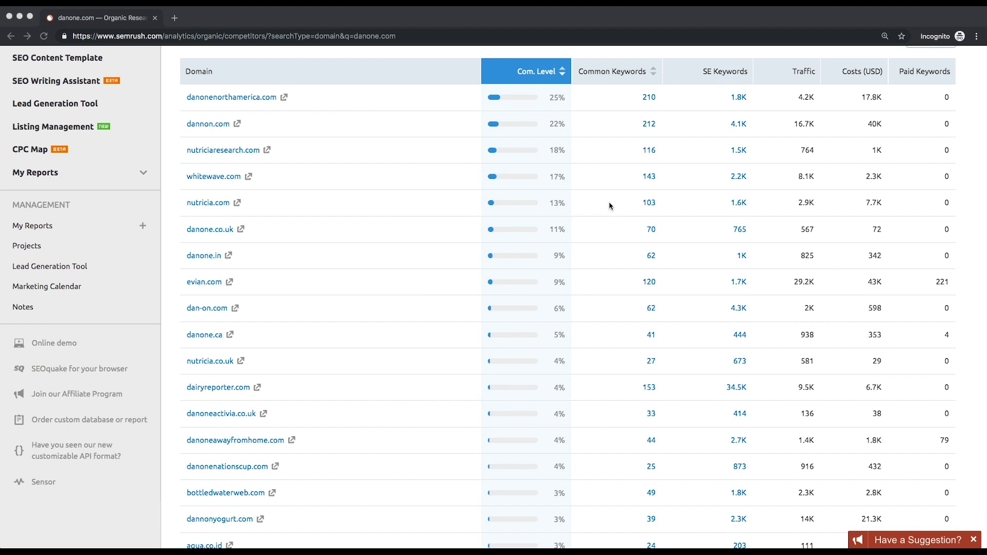
pyautogui.scroll(2, 609, 203)
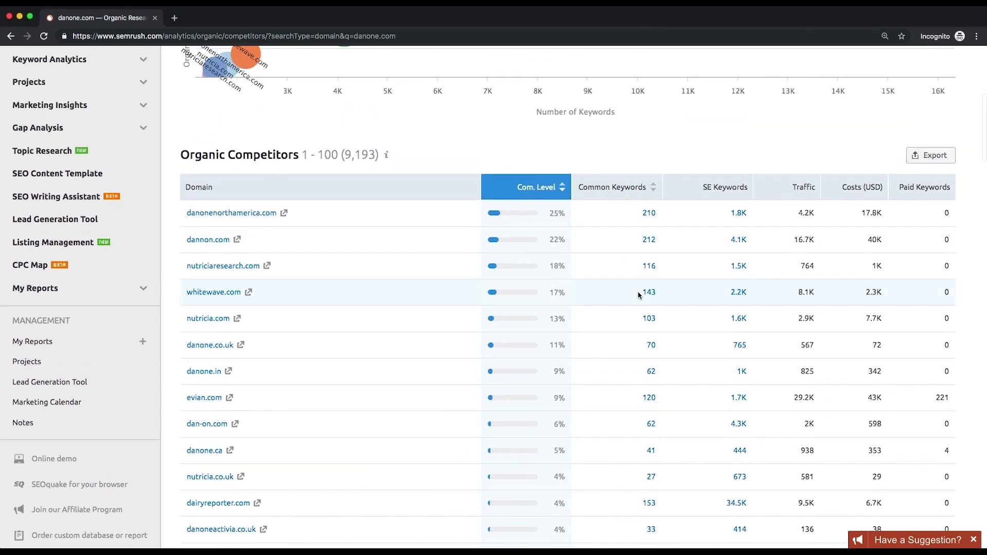
# Step: Compare common keywords with nutriciaresearch.com in Keyword Gap, showing 278 shared keywords
pyautogui.click(650, 266)
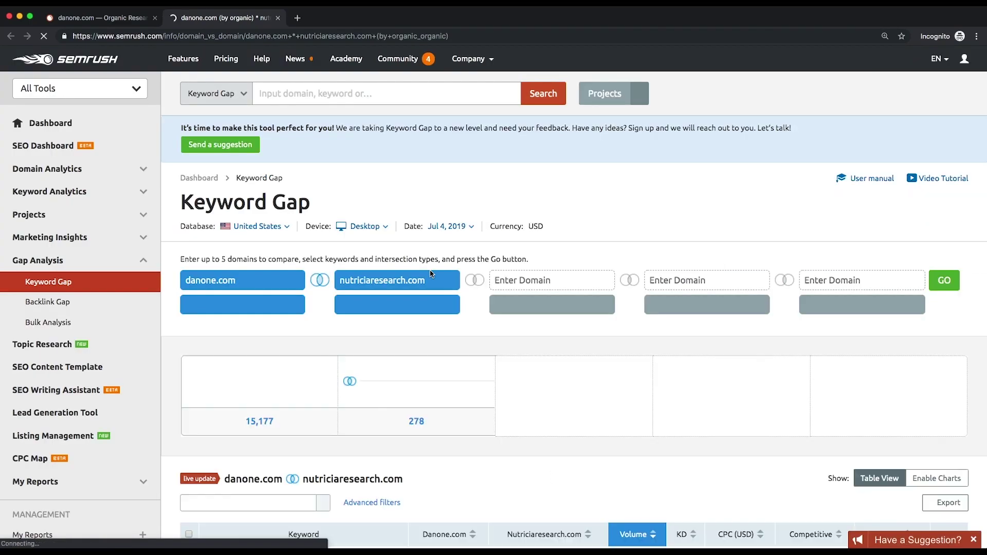
pyautogui.scroll(-7, 431, 273)
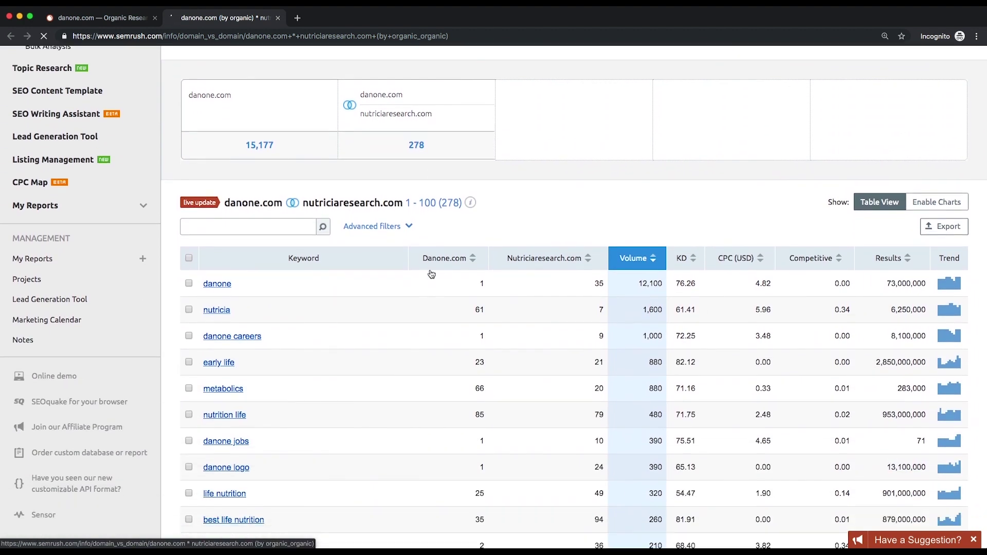
pyautogui.scroll(-2, 430, 272)
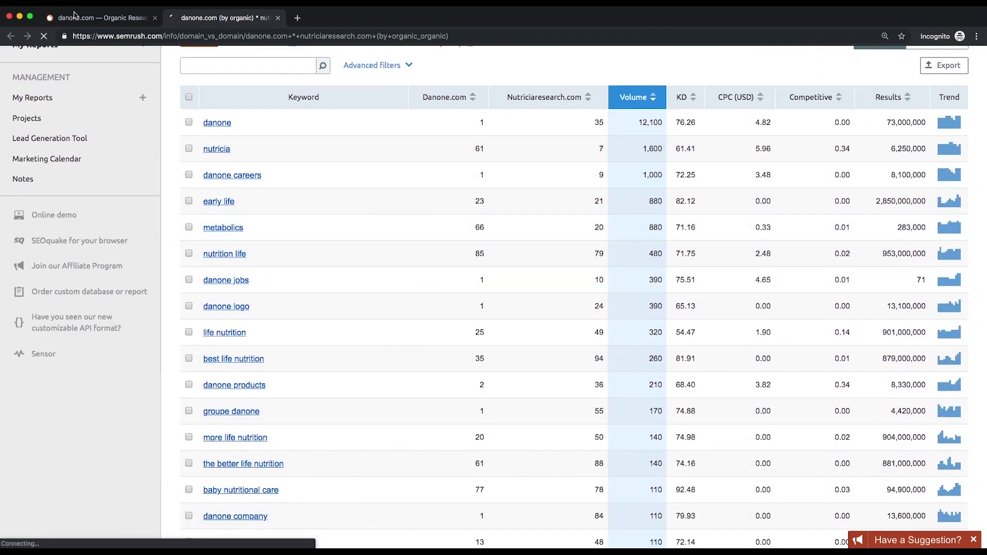
# Step: Return to the danone.com tab and view its top organic Pages report
pyautogui.click(76, 17)
pyautogui.scroll(5, 285, 144)
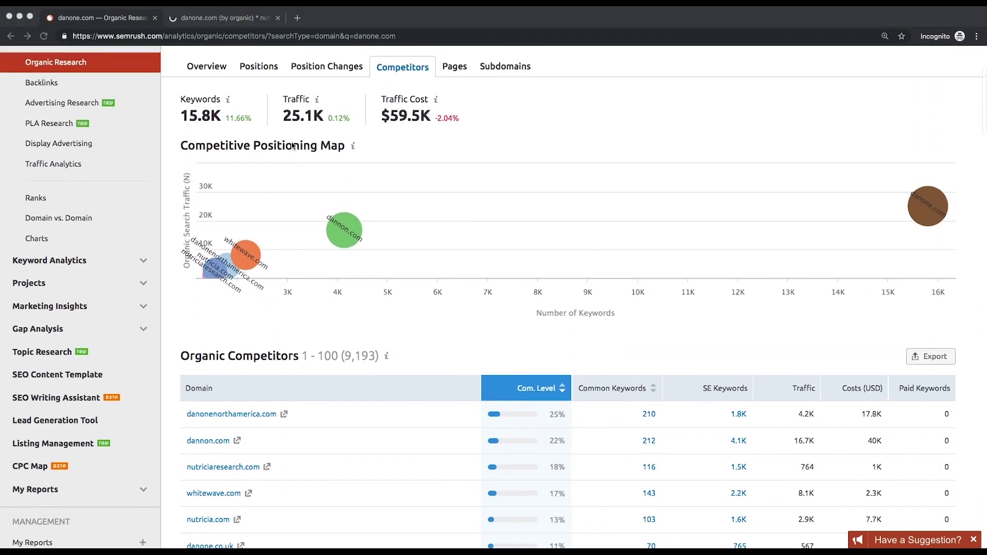
pyautogui.click(454, 133)
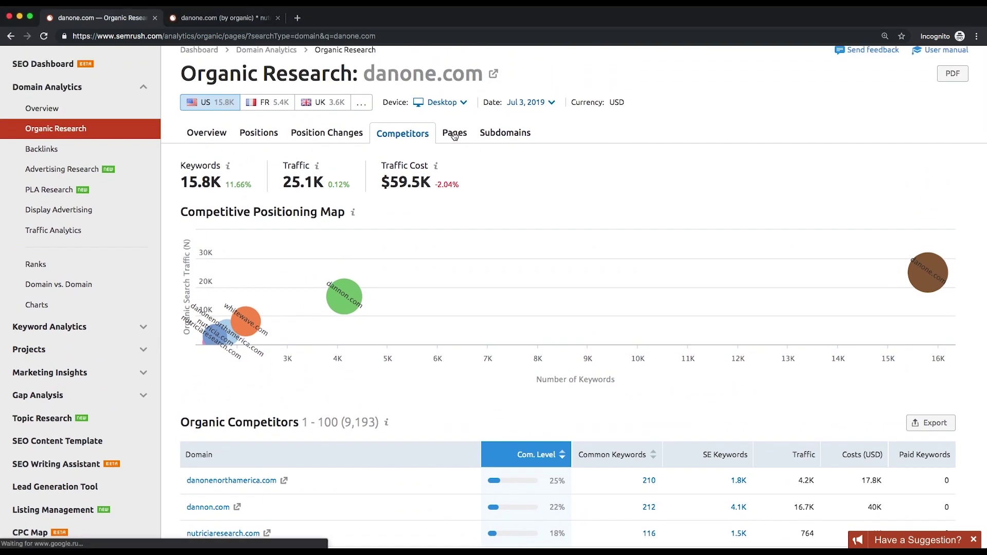
pyautogui.scroll(-2, 456, 214)
pyautogui.scroll(-2, 456, 214)
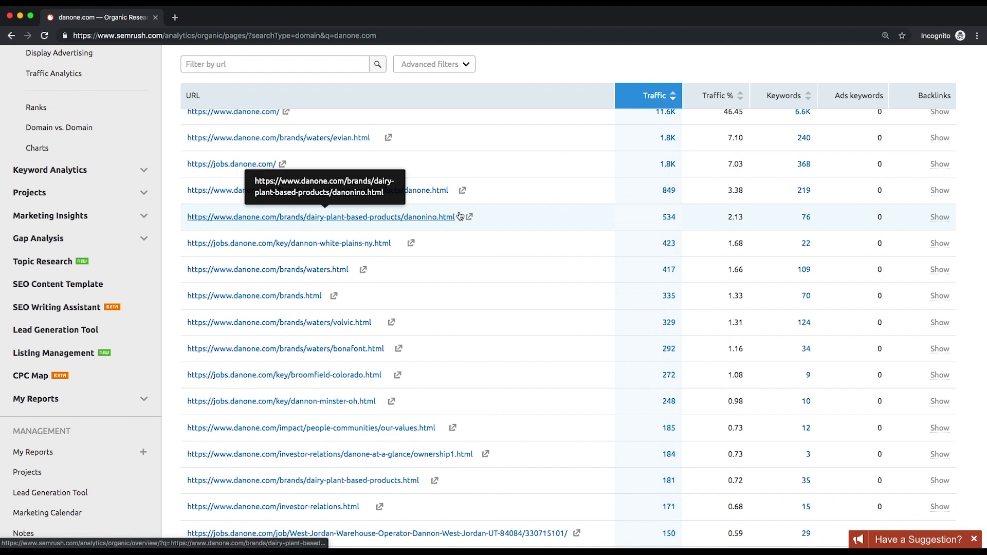
# Step: Open jobs.danone.com's 368 keywords in a new tab, check it, and return to Pages
pyautogui.rightClick(806, 164)
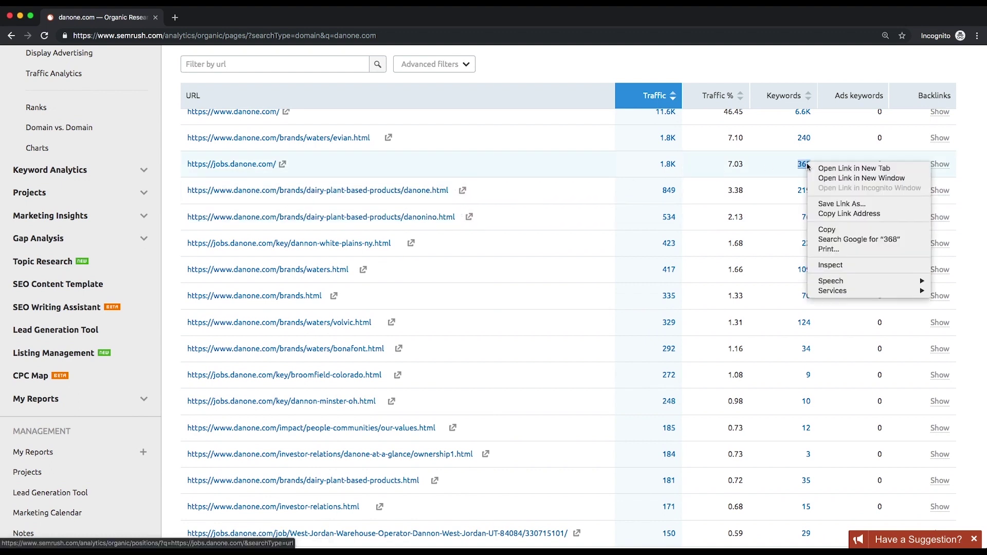
pyautogui.click(853, 168)
pyautogui.hotkey('ctrl', 'Tab')
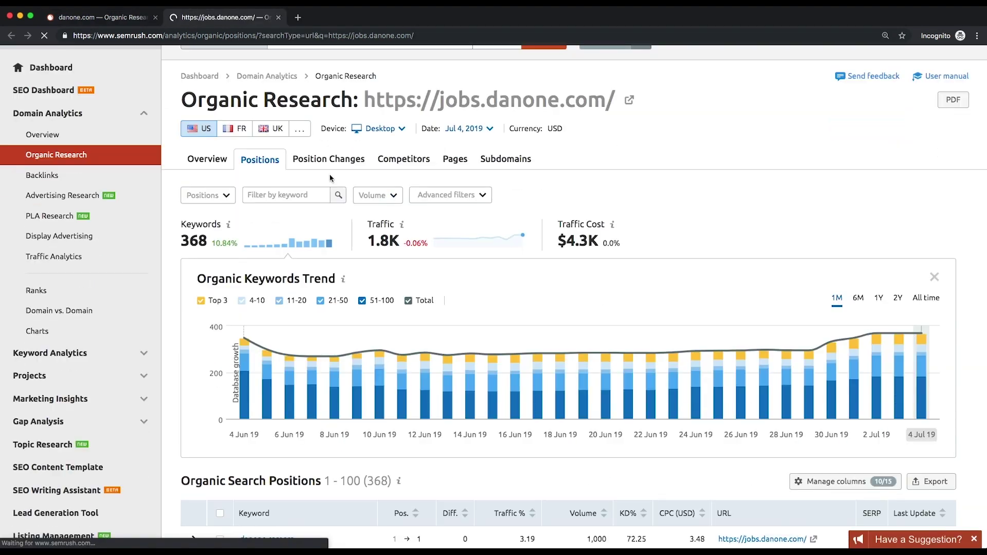
pyautogui.scroll(-8, 329, 178)
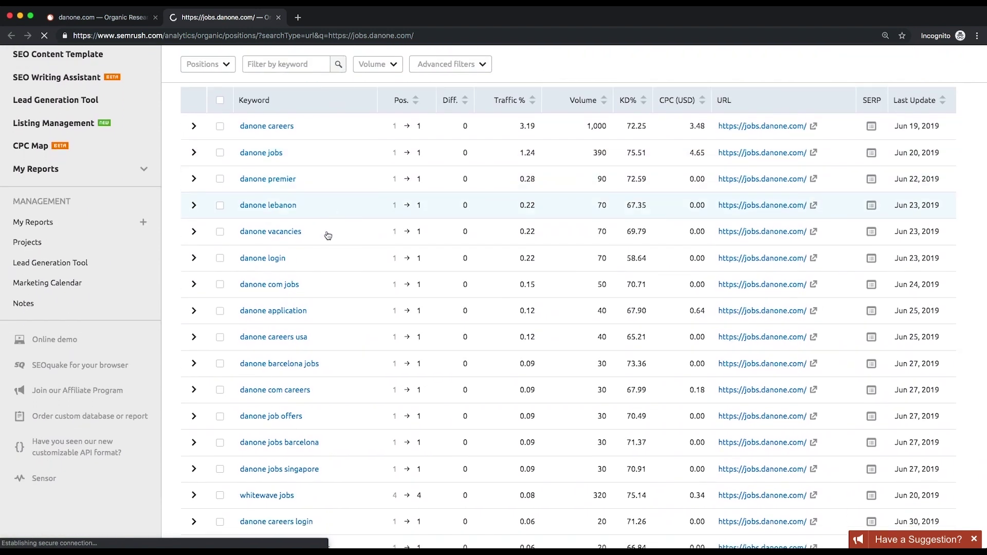
pyautogui.click(124, 17)
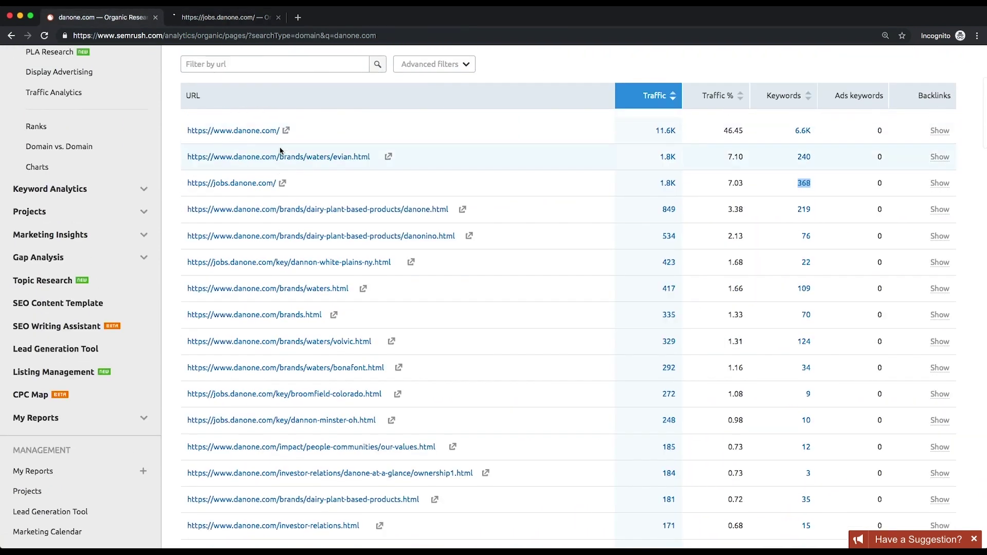
pyautogui.scroll(8, 280, 151)
# Step: Show danone.com's subdomains and open jobs.danone.com's 4.3K keywords in a new tab
pyautogui.click(482, 207)
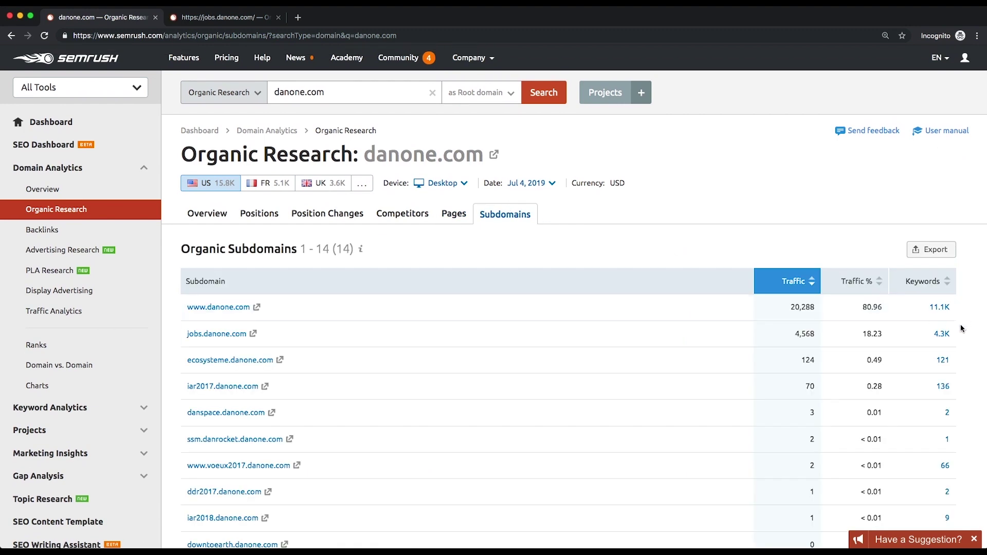
pyautogui.rightClick(946, 332)
pyautogui.click(885, 335)
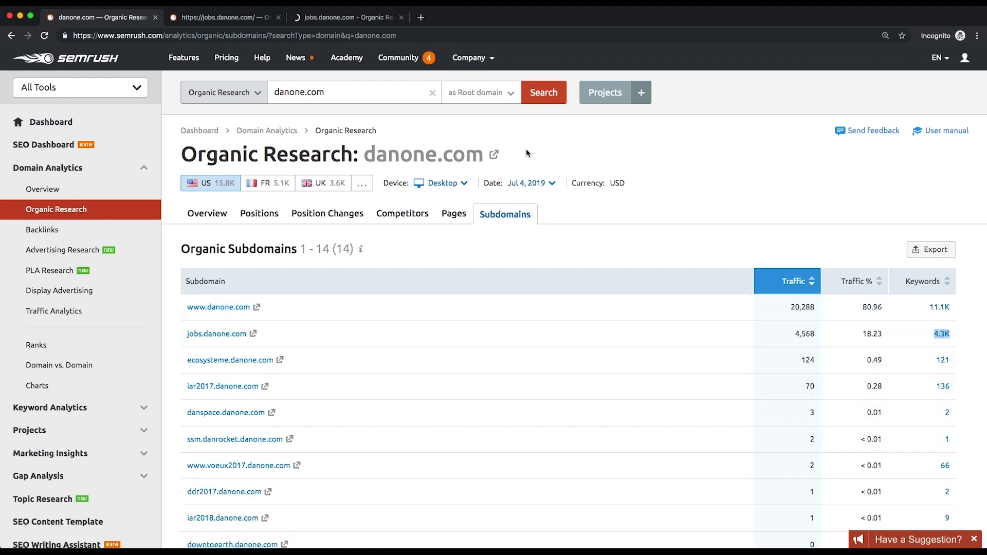
# Step: Check the jobs.danone.com subdomain report (4,340 positions), then go back to the URL-level tab
pyautogui.click(333, 16)
pyautogui.scroll(-8, 361, 98)
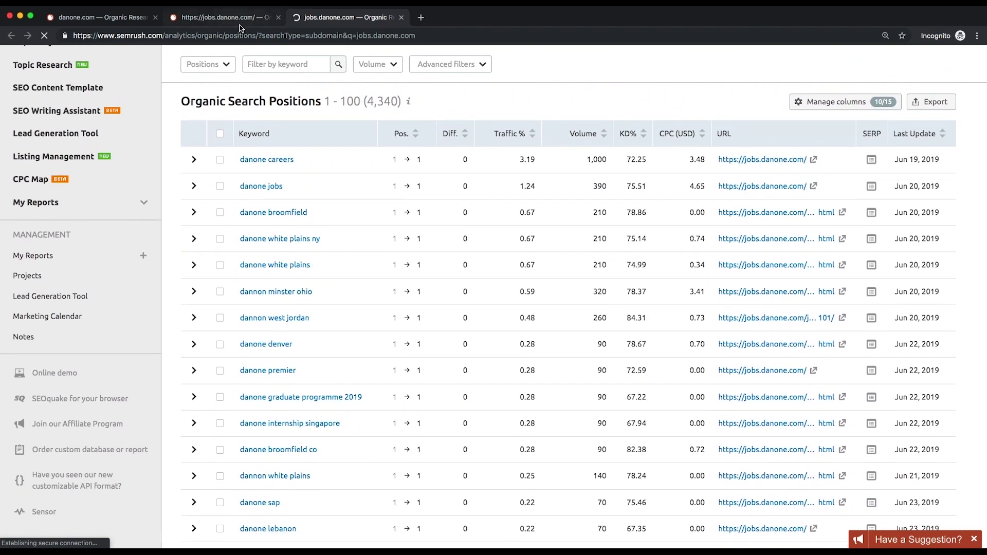
pyautogui.click(240, 24)
pyautogui.scroll(8, 258, 79)
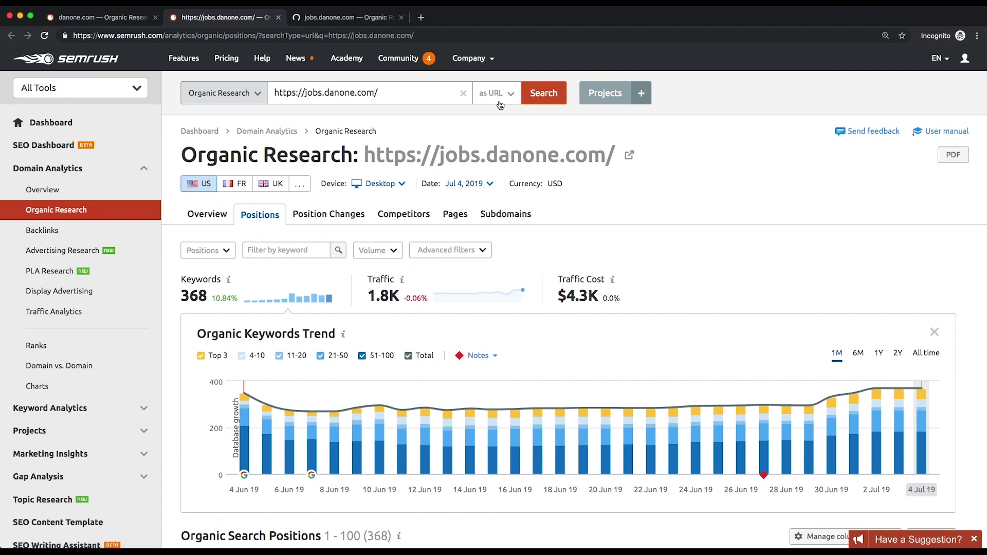
pyautogui.scroll(-1, 501, 99)
pyautogui.click(500, 93)
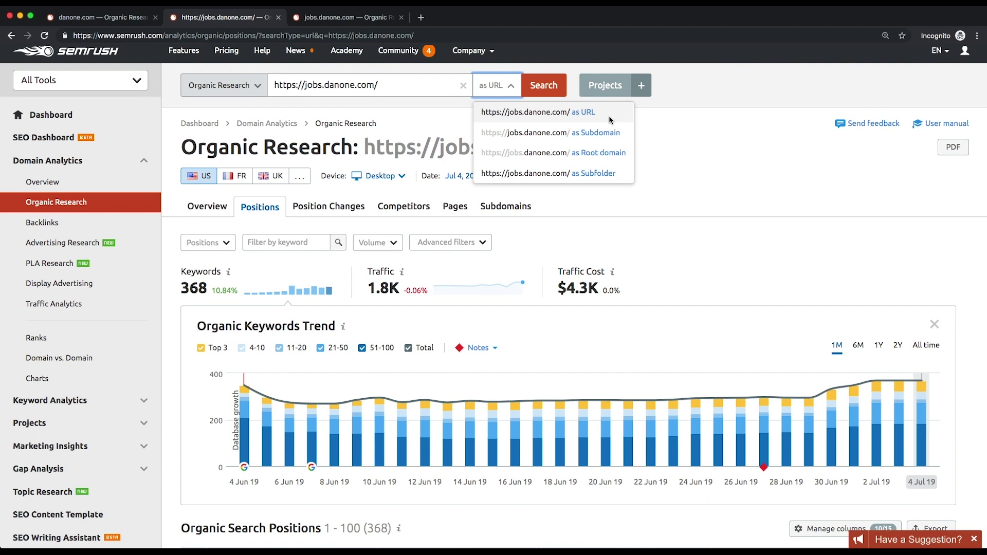
pyautogui.scroll(1, 611, 120)
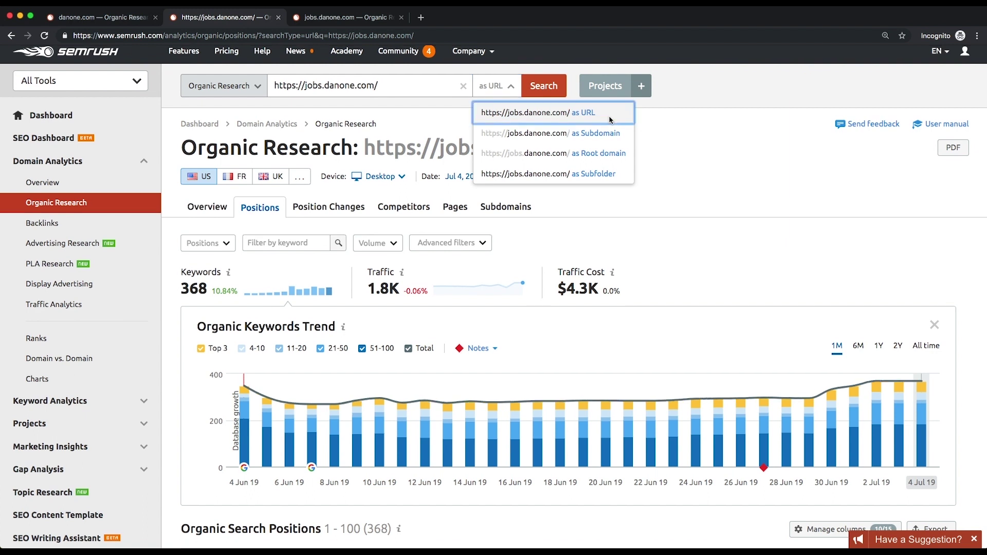
pyautogui.click(669, 127)
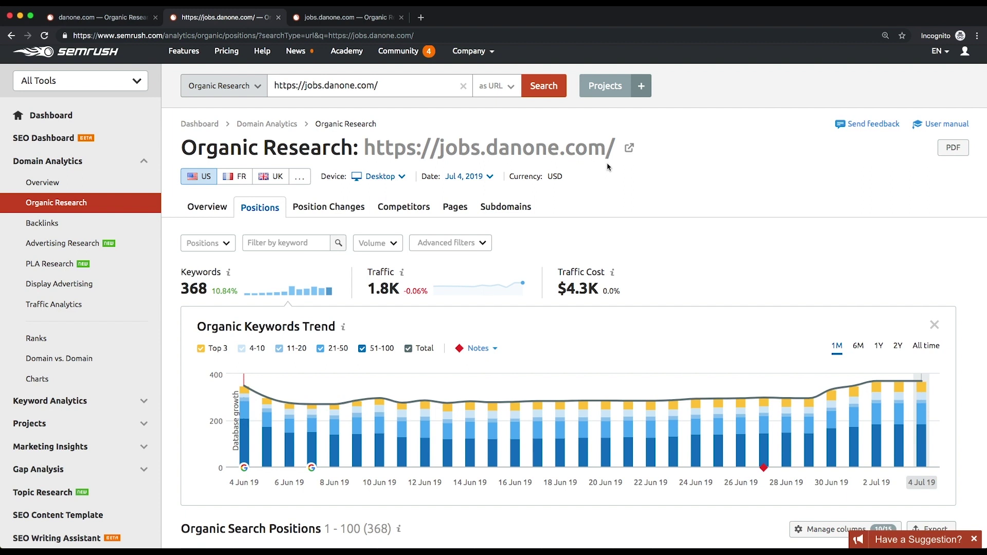
pyautogui.scroll(-3, 607, 167)
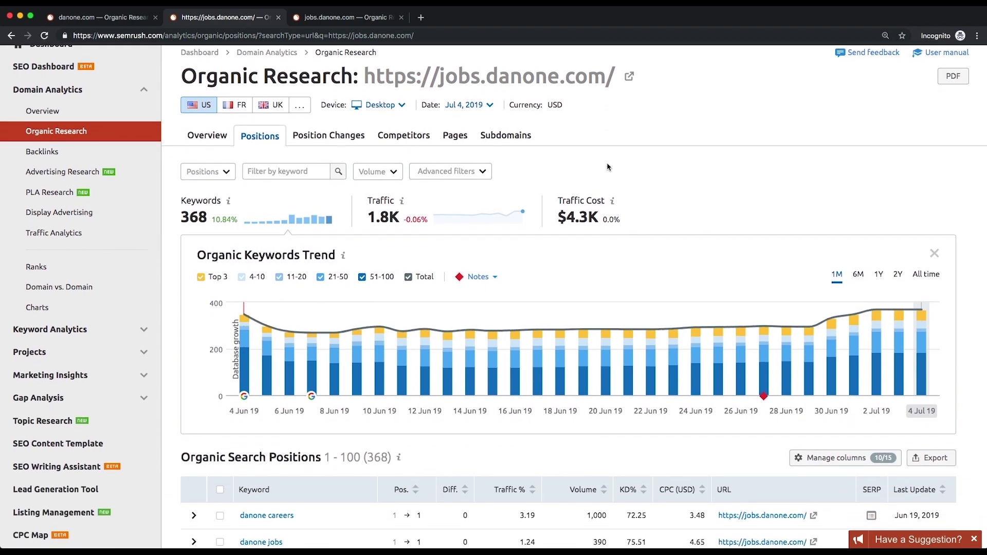
# Step: Explore Advanced filter Keyword fields and add a condition without applying, then return to the subdomain tab
pyautogui.click(481, 173)
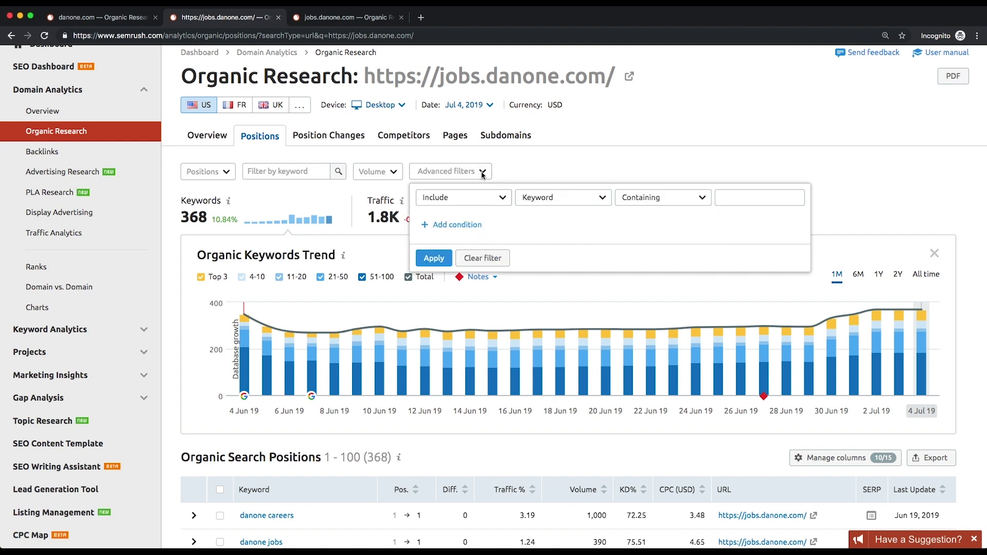
pyautogui.click(553, 199)
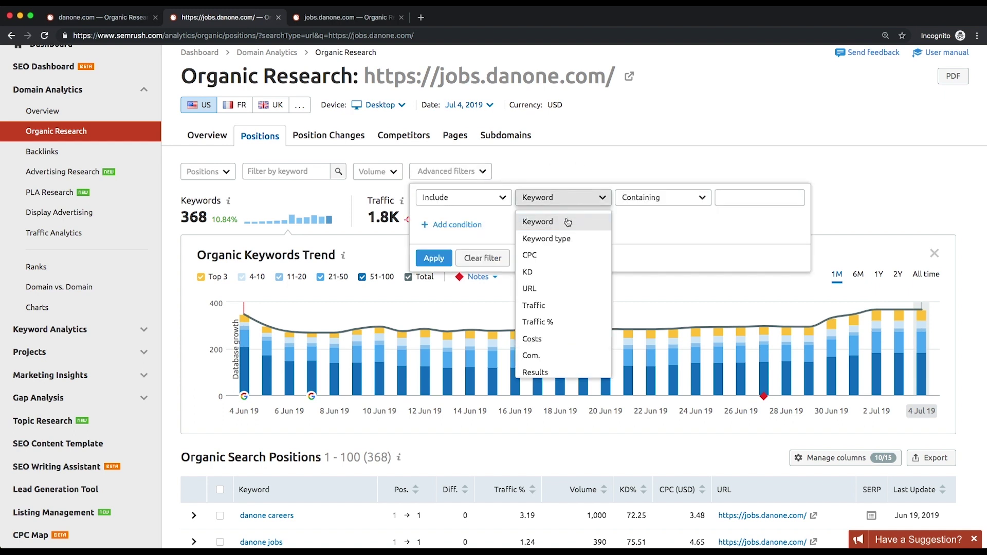
pyautogui.scroll(-3, 567, 222)
pyautogui.click(487, 228)
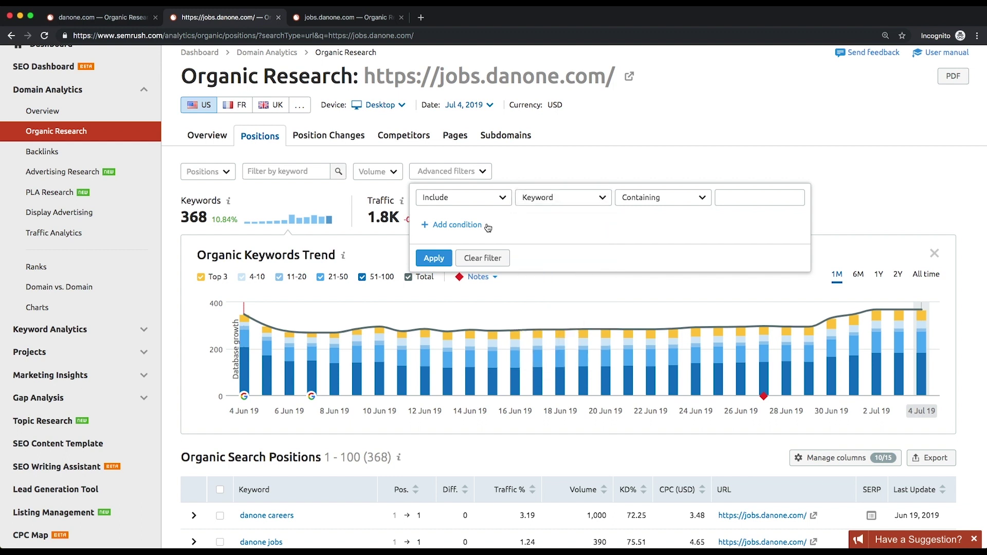
pyautogui.click(486, 225)
pyautogui.click(671, 156)
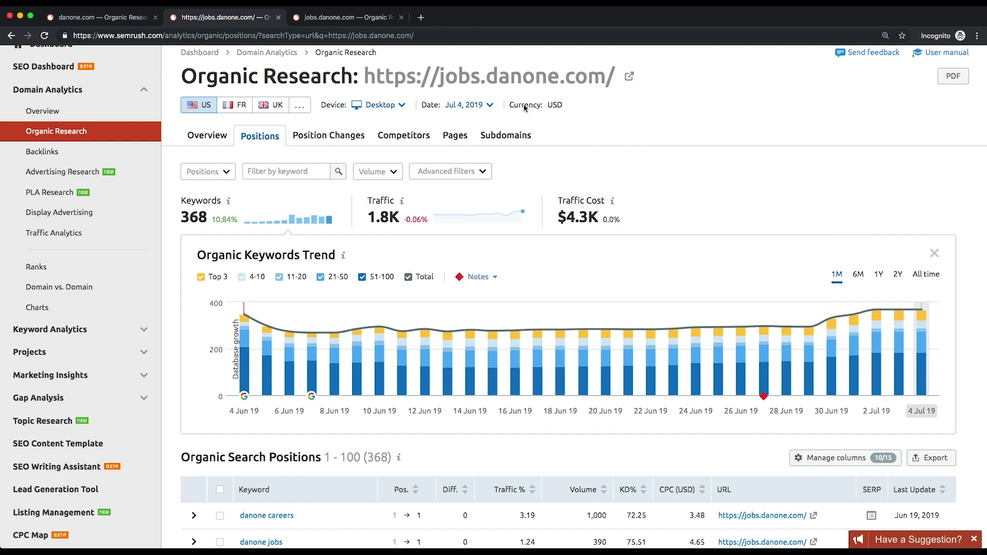
pyautogui.click(358, 19)
# Step: Open the 'as Subdomain' scope selector for jobs.danone.com to see its analysis options
pyautogui.scroll(10, 352, 74)
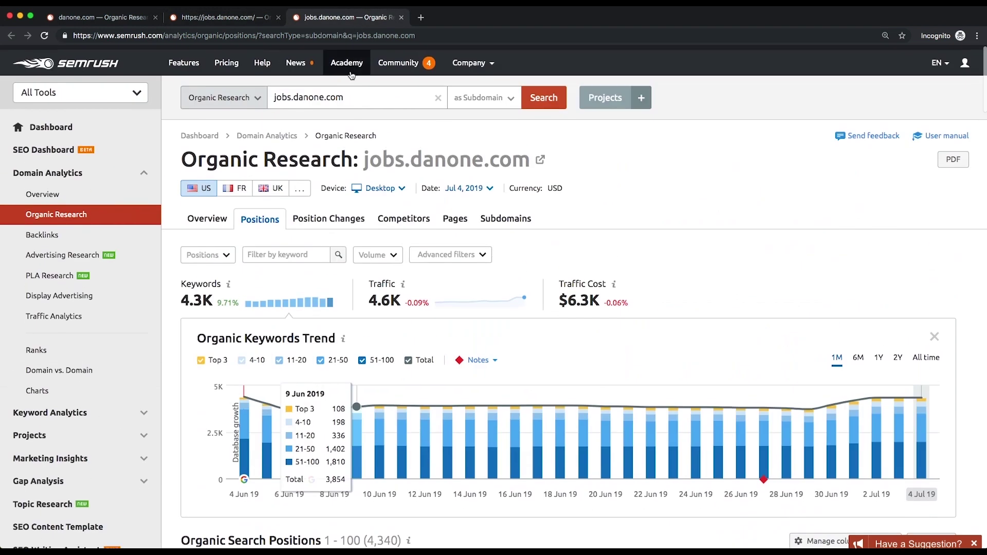
pyautogui.click(484, 93)
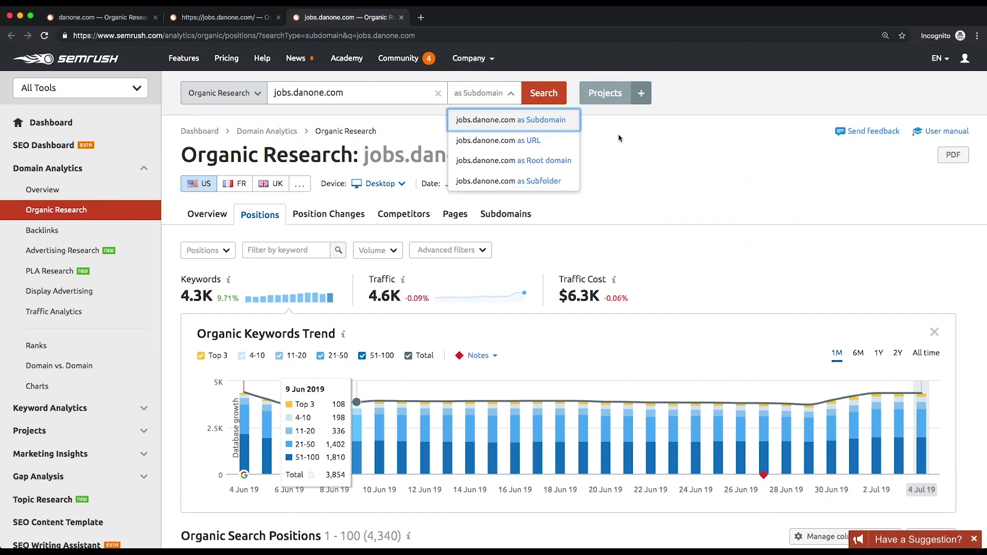